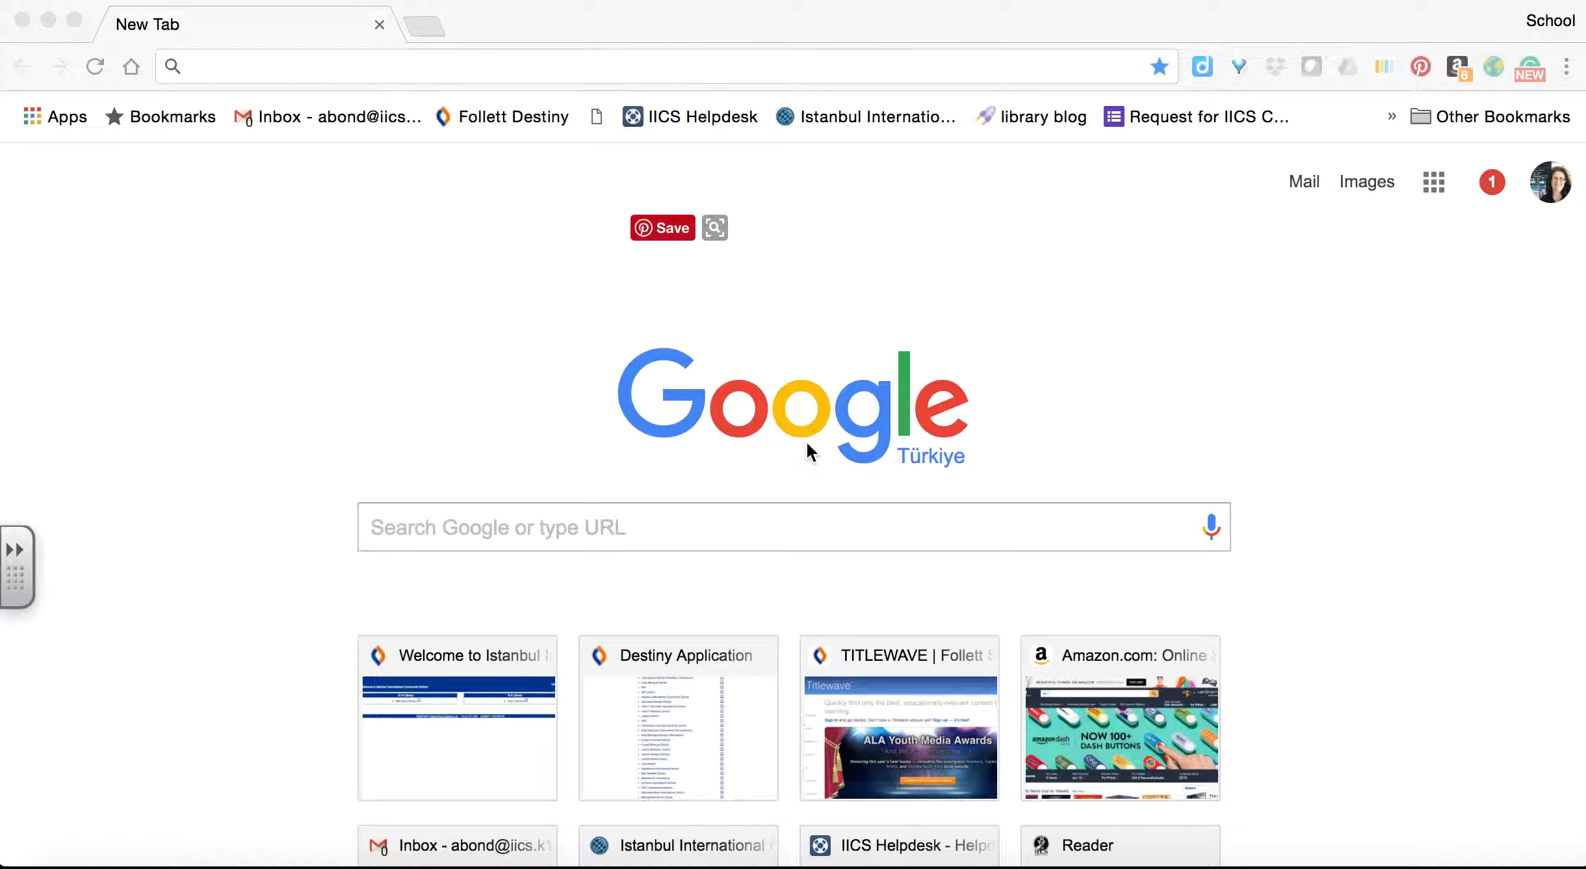
Load the school's Follett Destiny library catalogue from the Chrome bookmarks bar
click(508, 118)
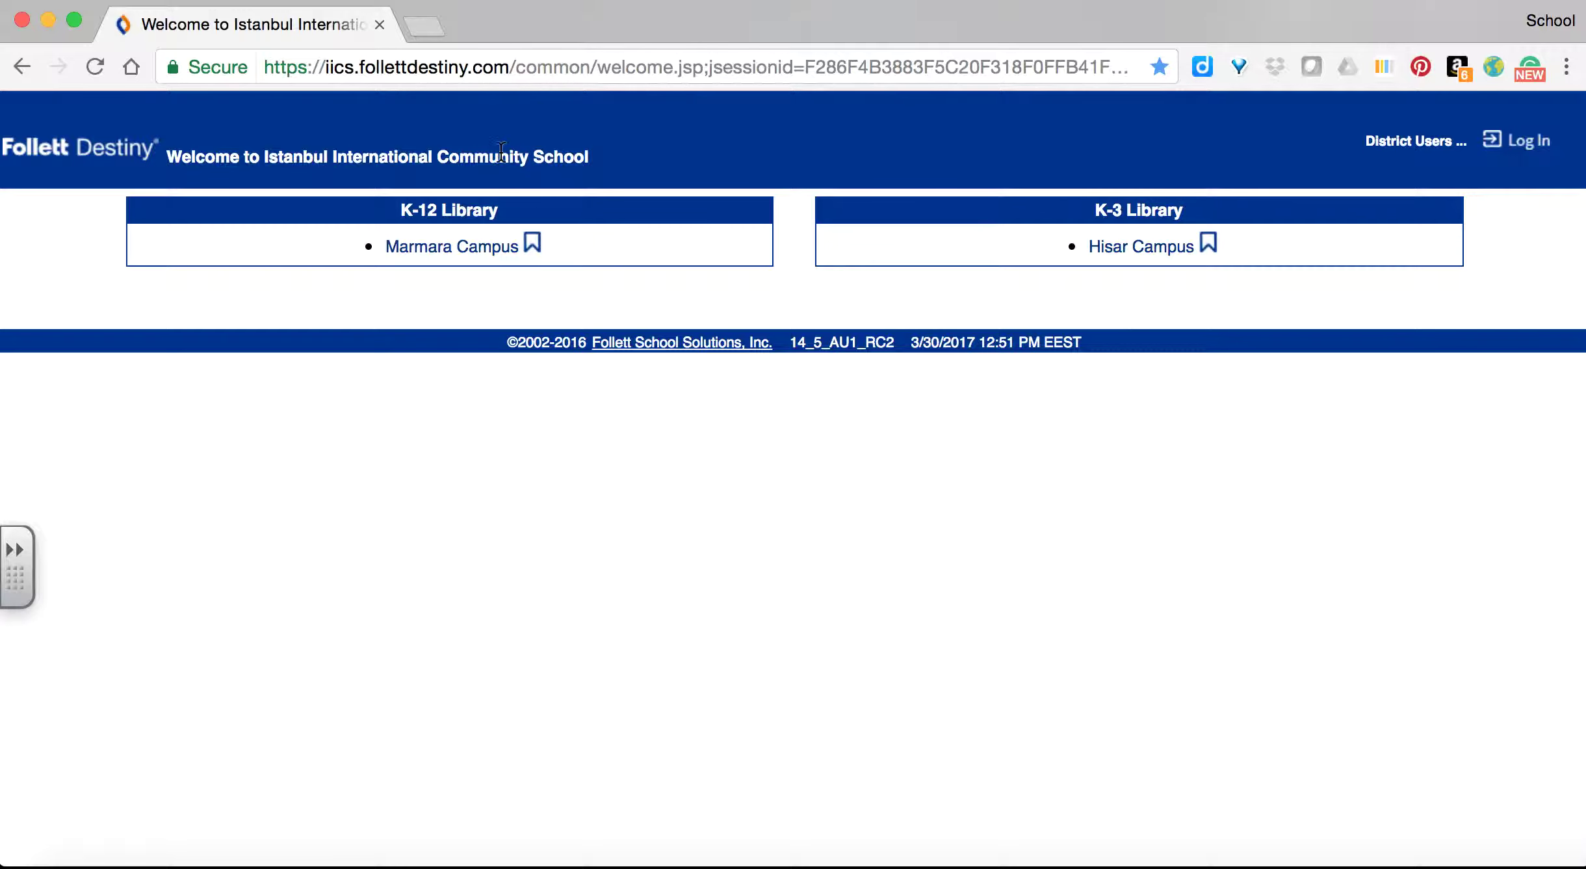
Open the Marmara Campus library home page in Follett Destiny
click(456, 252)
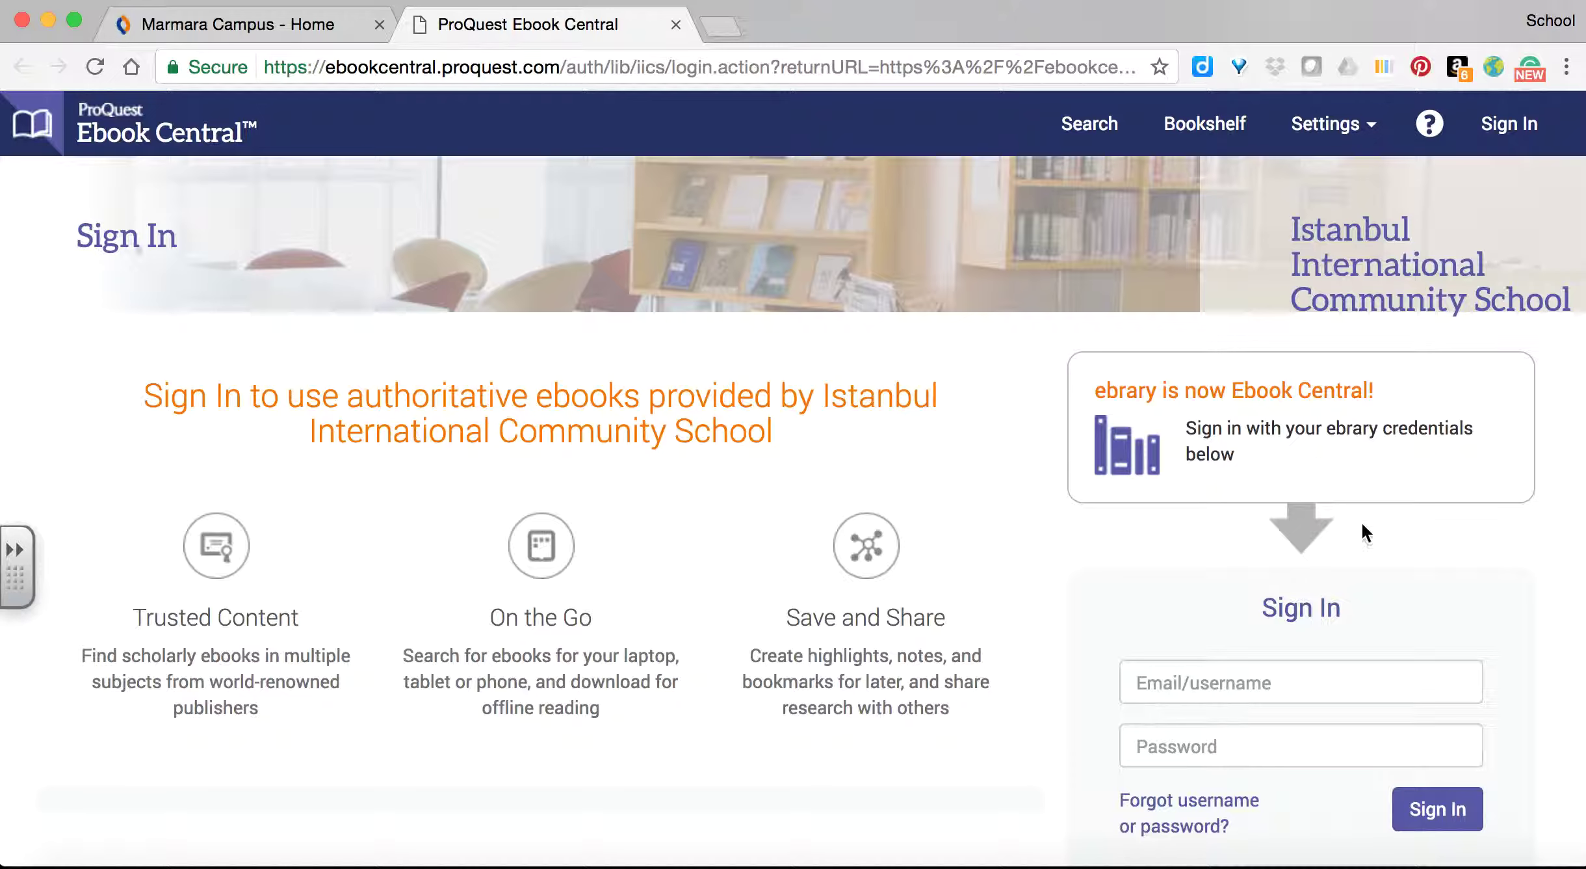
Sign in to Ebook Central with the saved student username and its password
click(1248, 668)
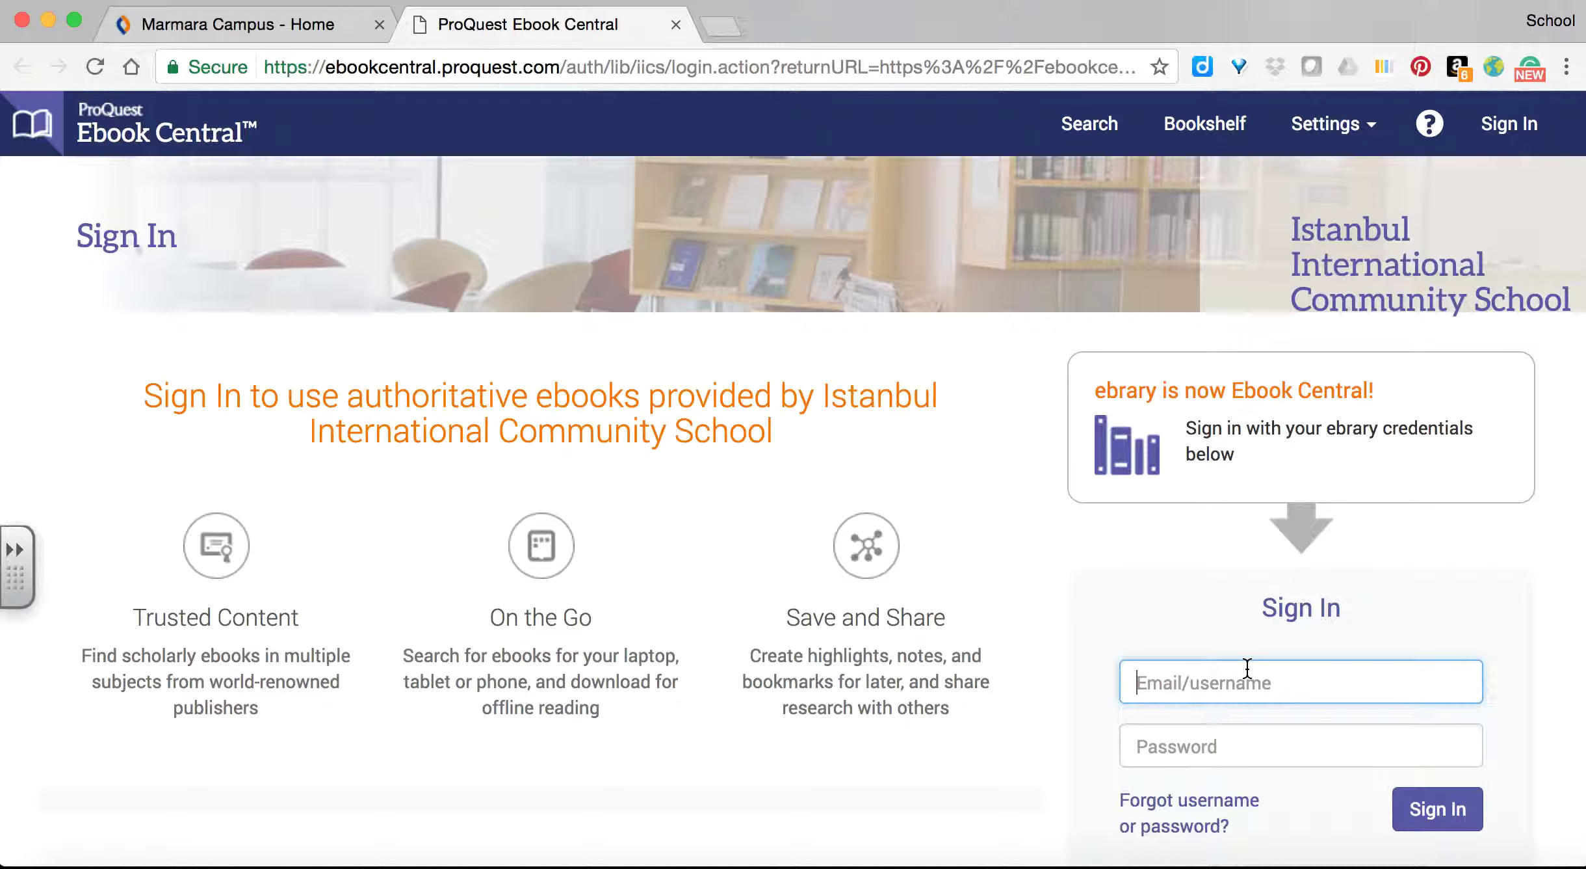
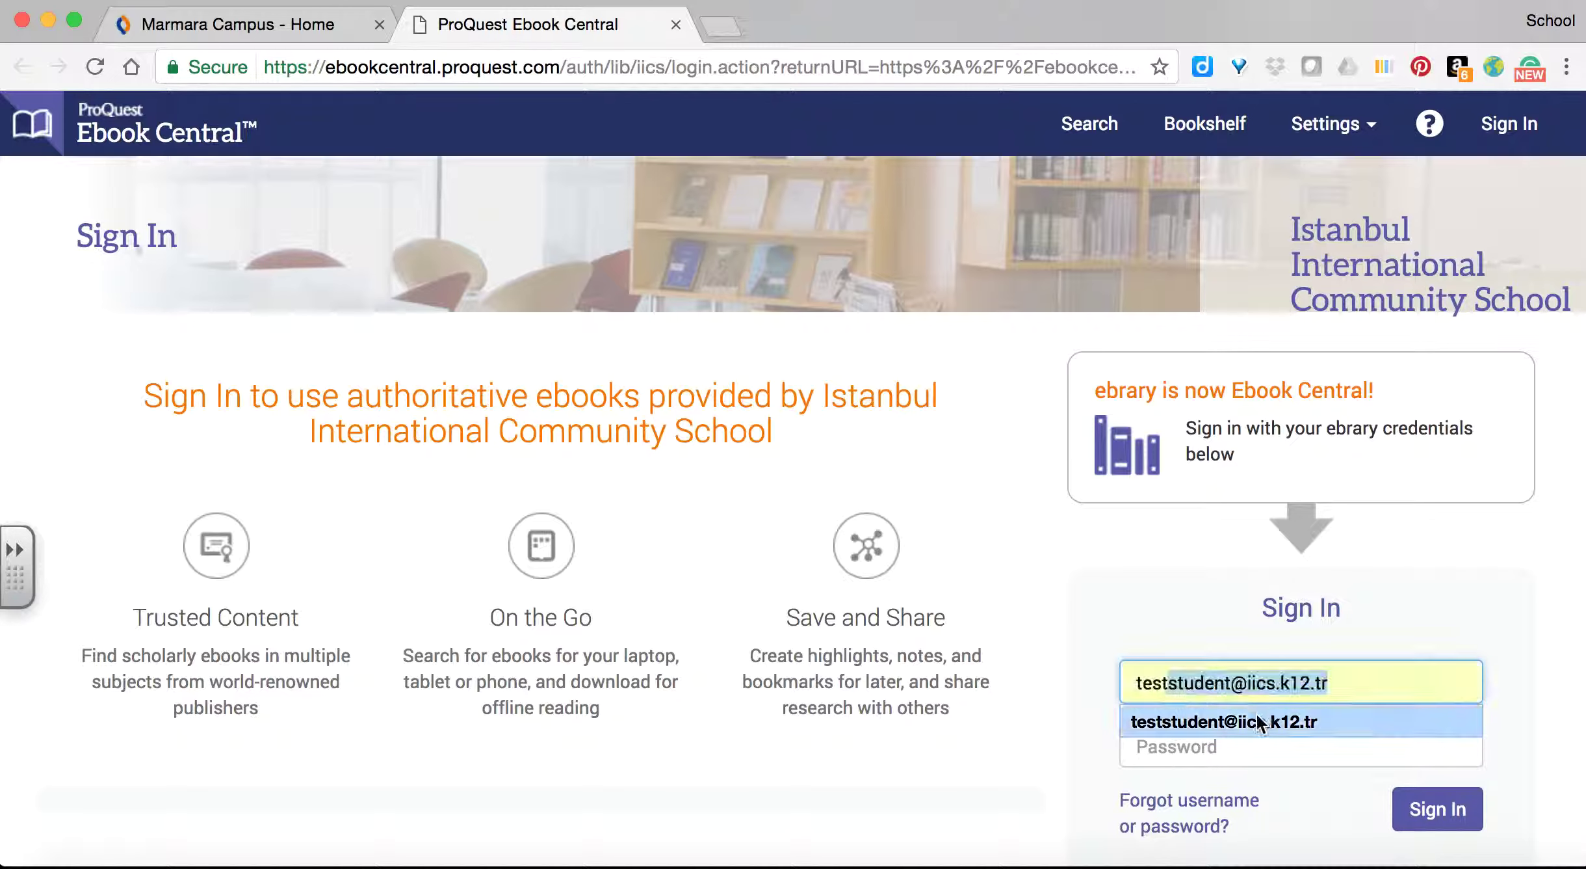
click(1248, 721)
click(1210, 746)
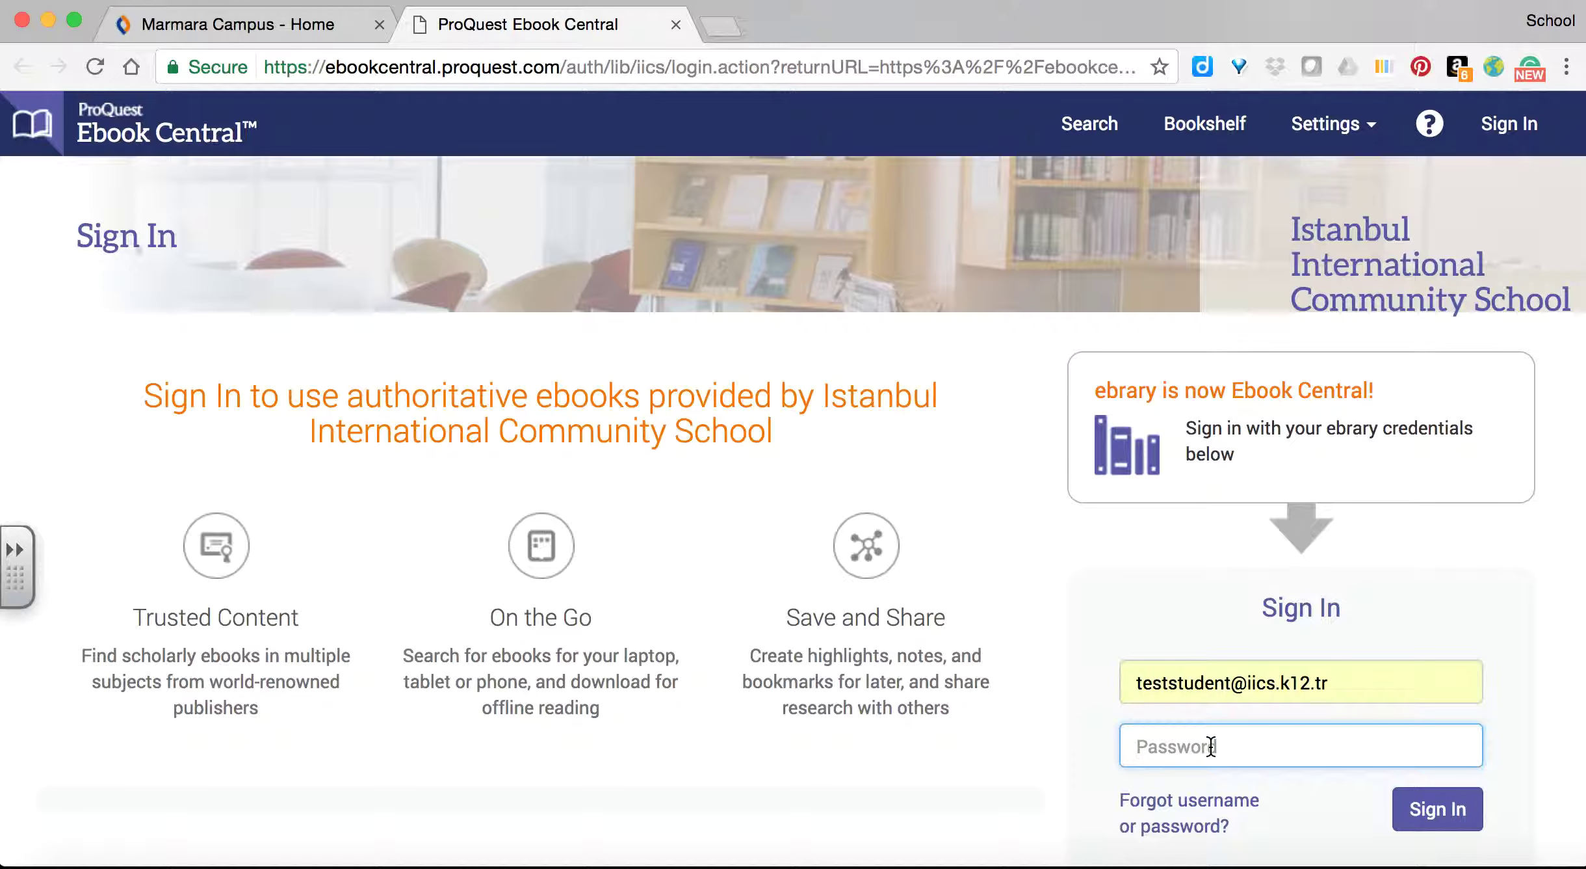
text(****)
text(****)
text(****)
click(1437, 814)
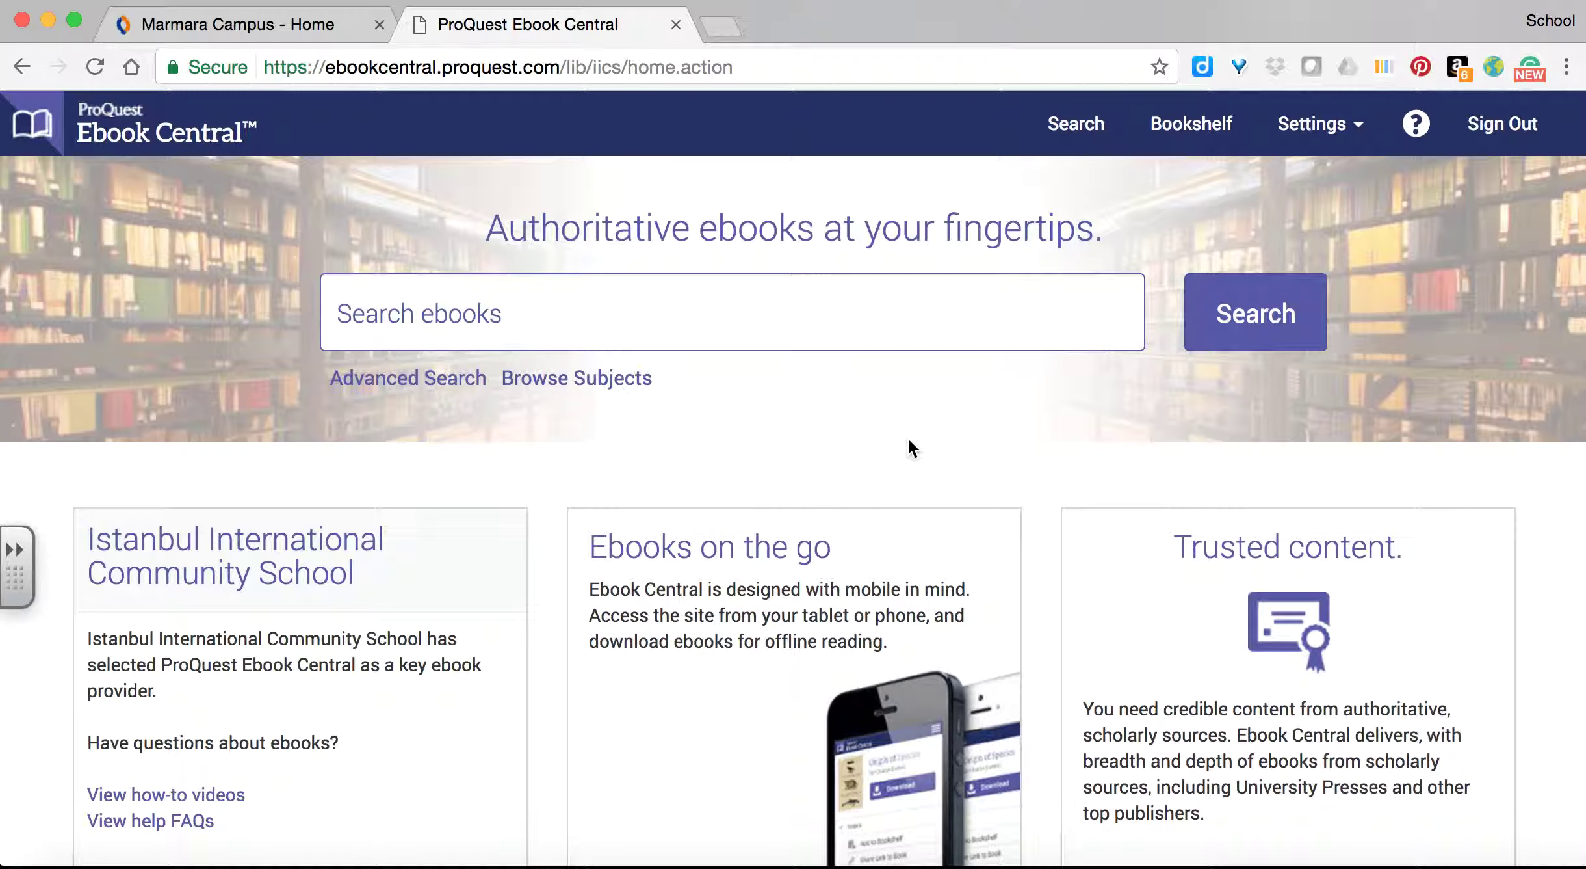
Search the ebook collection for 'Ottoman empire' using the search suggestion
click(400, 329)
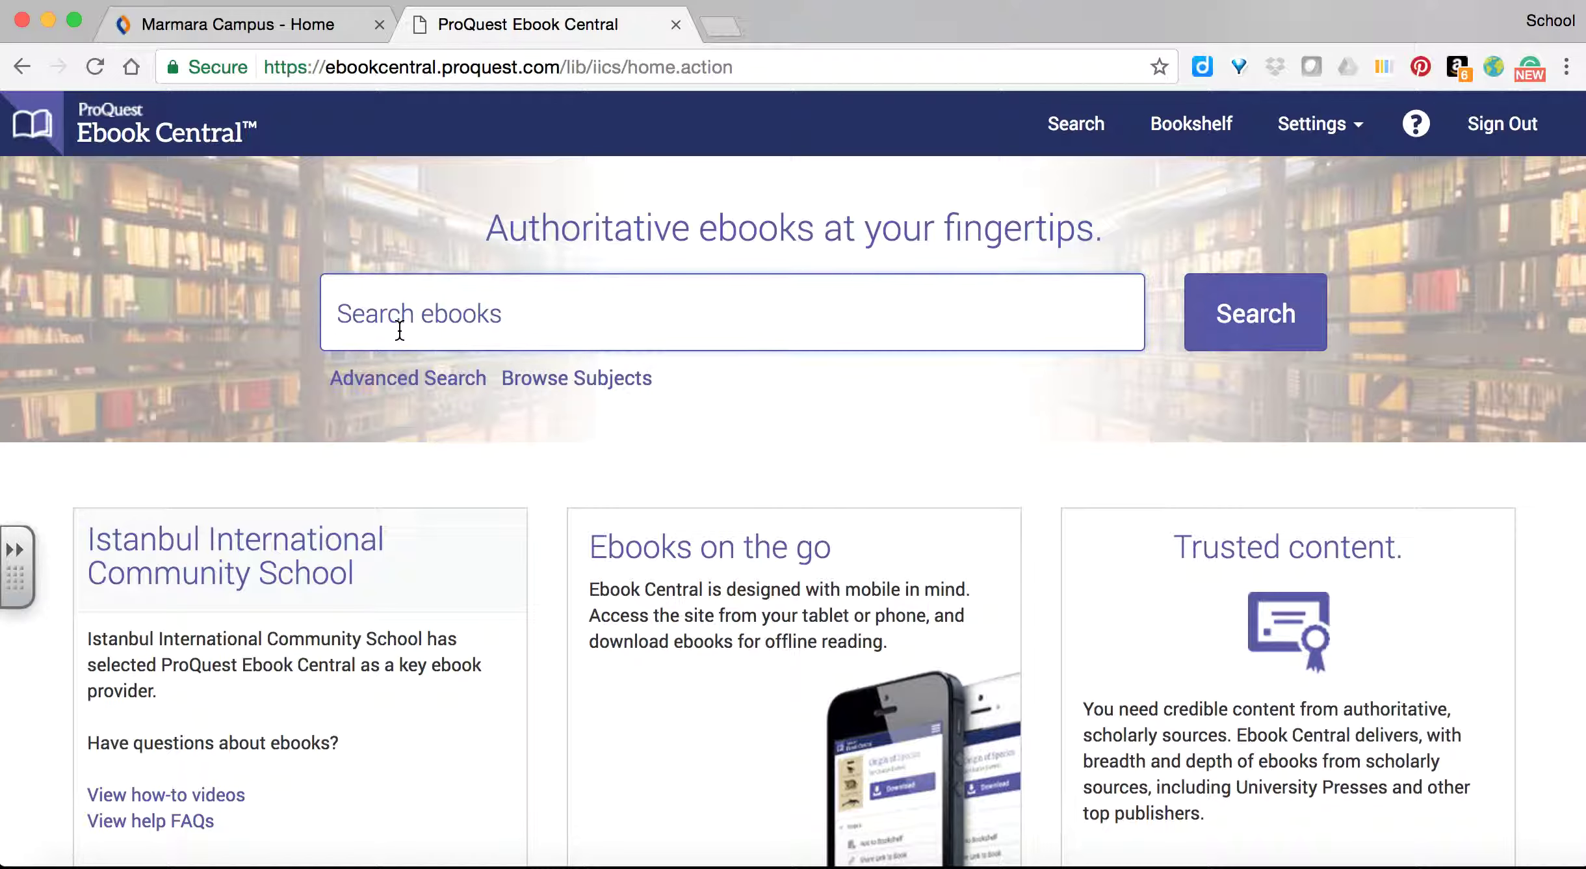
text(Ottoman empire)
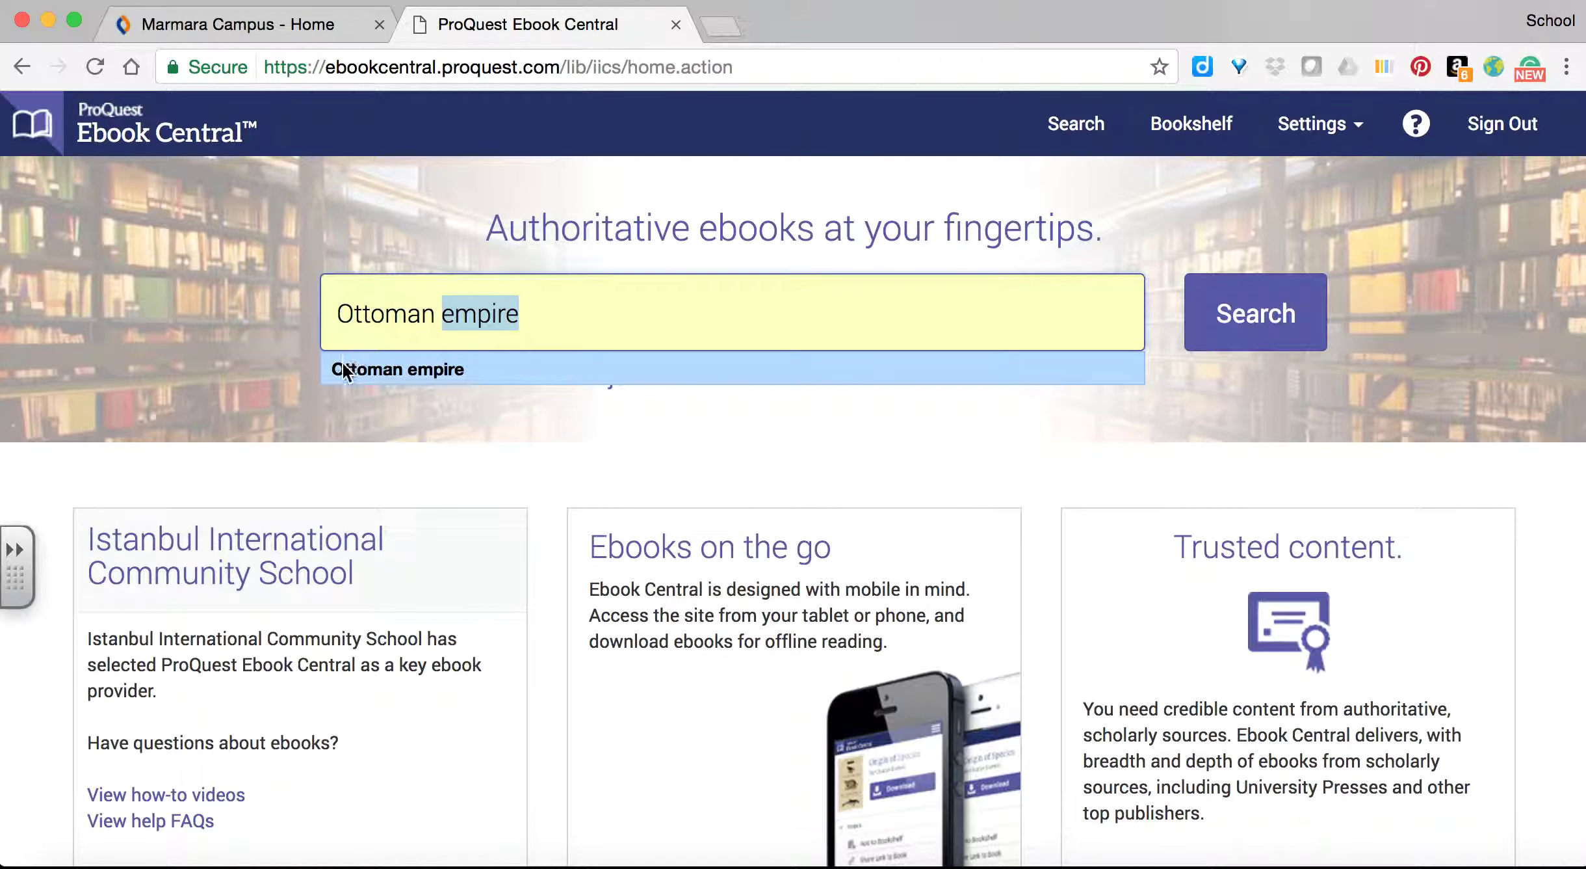
click(347, 370)
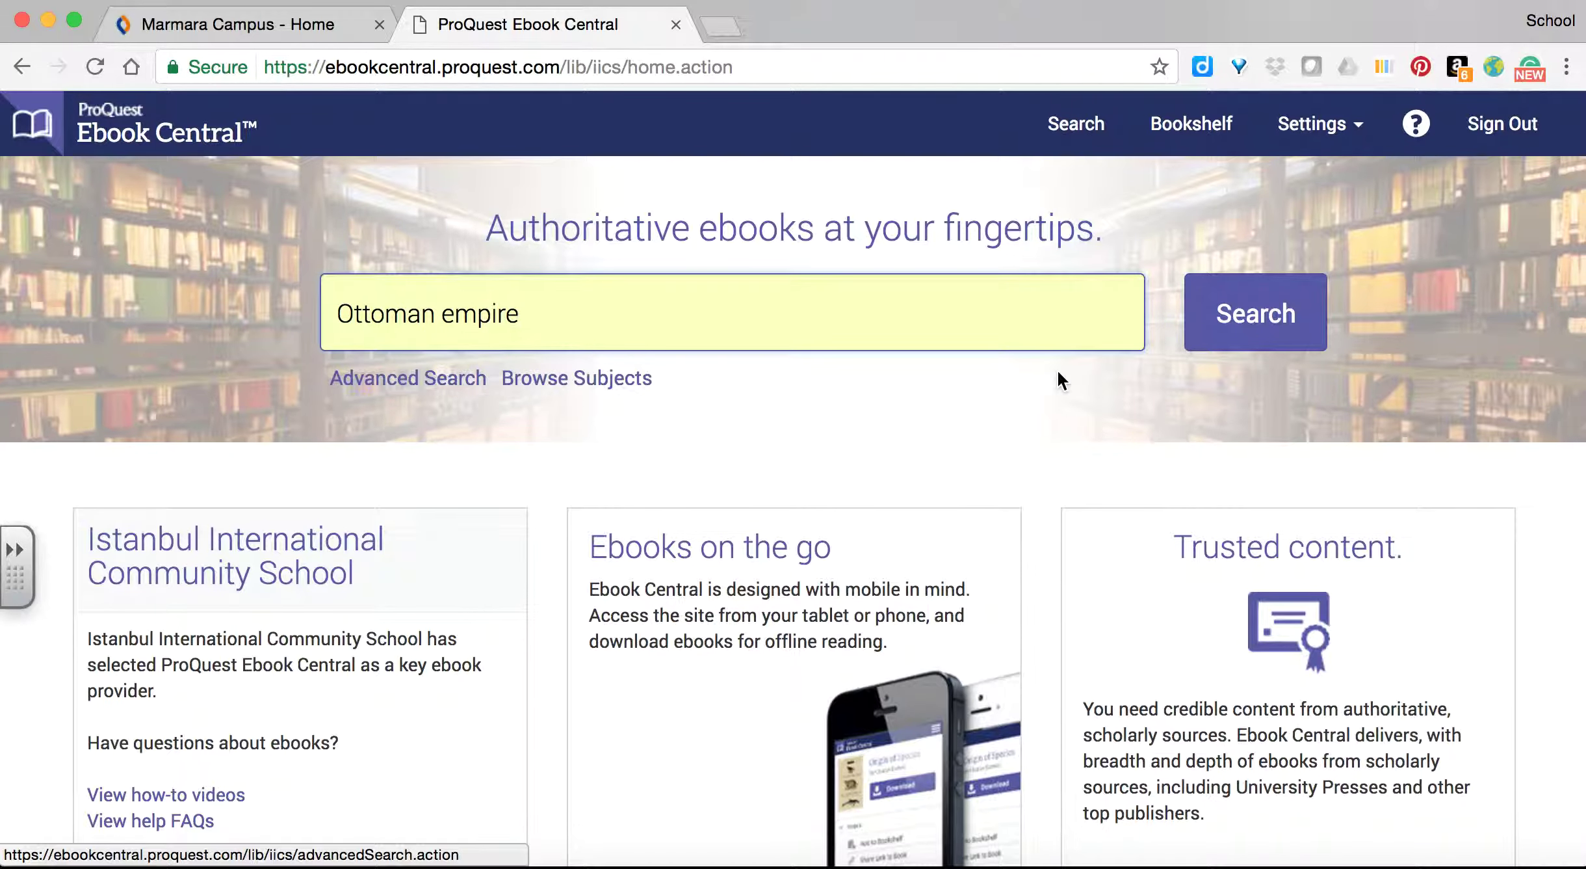
click(1283, 341)
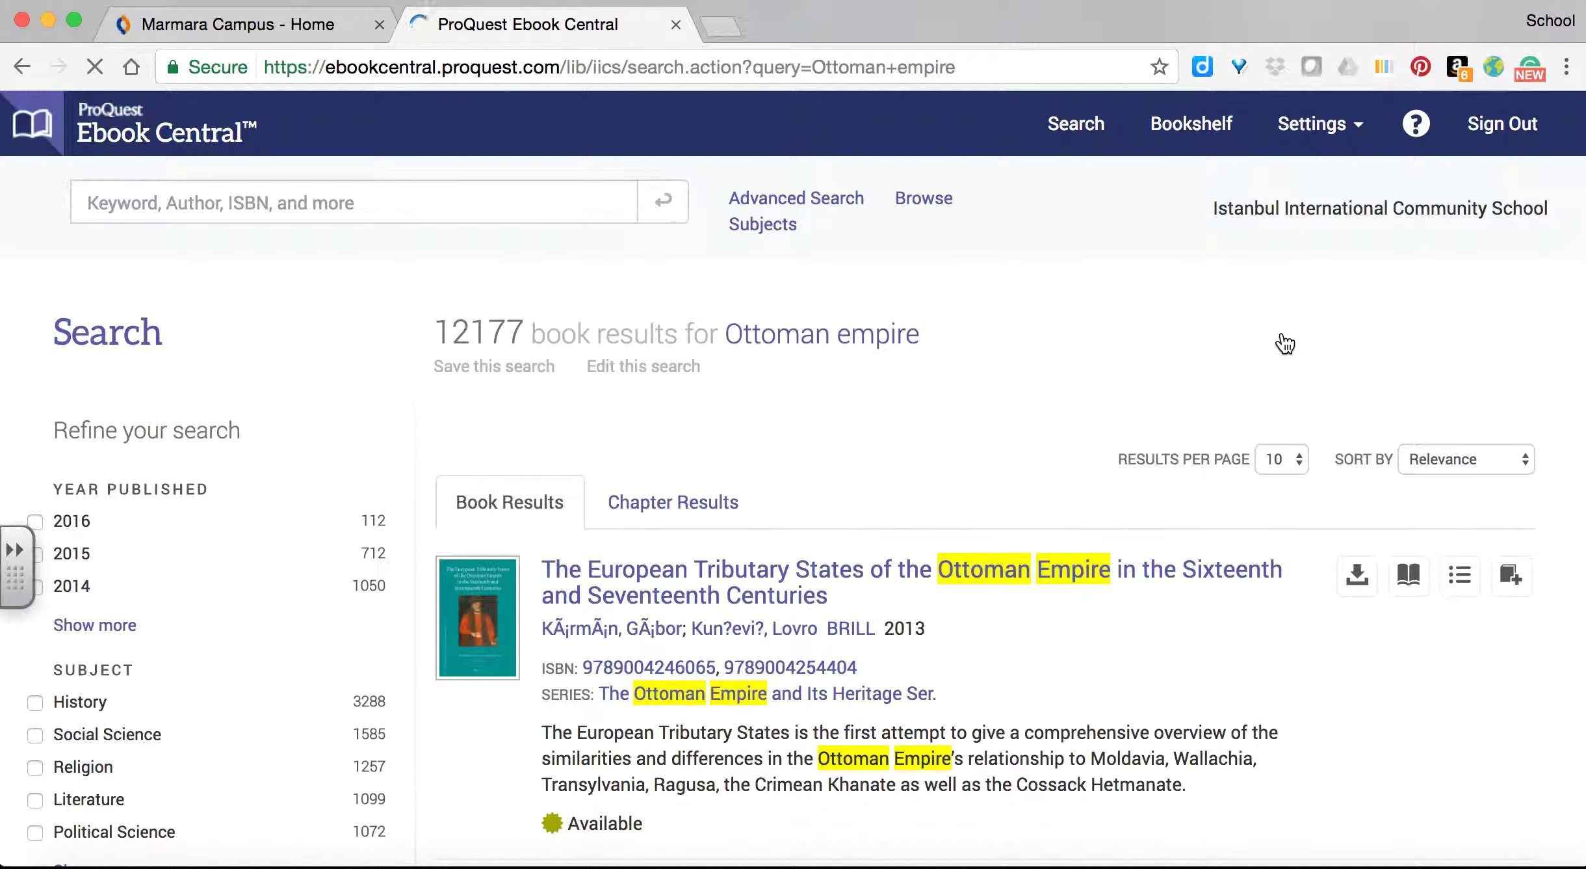
Browse the 12,177 results to locate 'Ottoman Empire, 1300-1650'
scroll(1286, 343, down, 3)
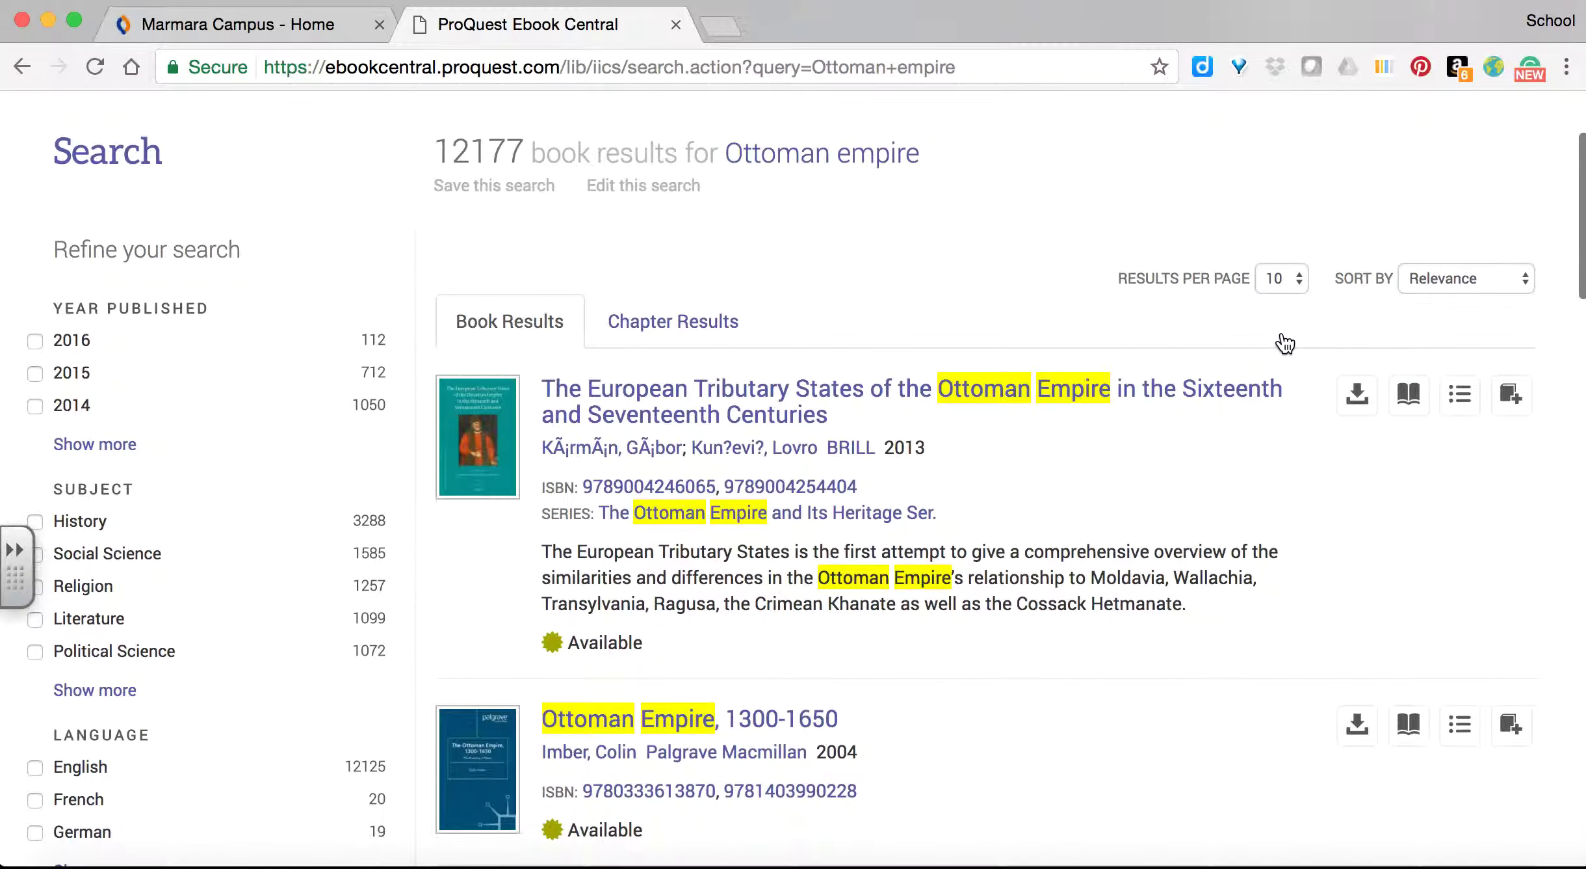
scroll(1285, 343, down, 1)
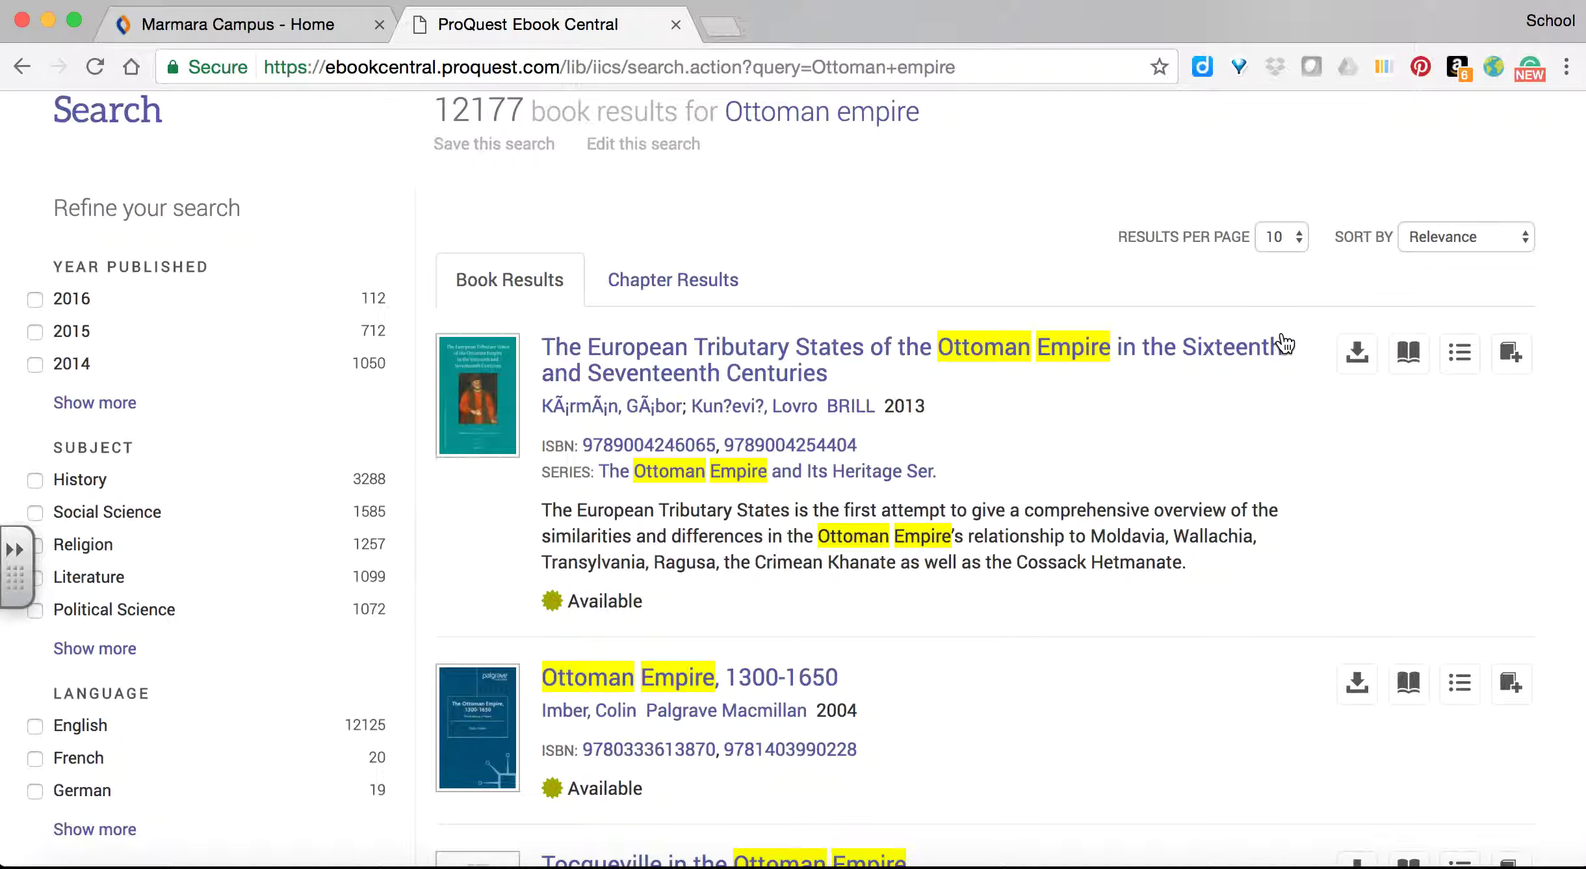
scroll(1285, 343, down, 3)
scroll(1285, 343, down, 2)
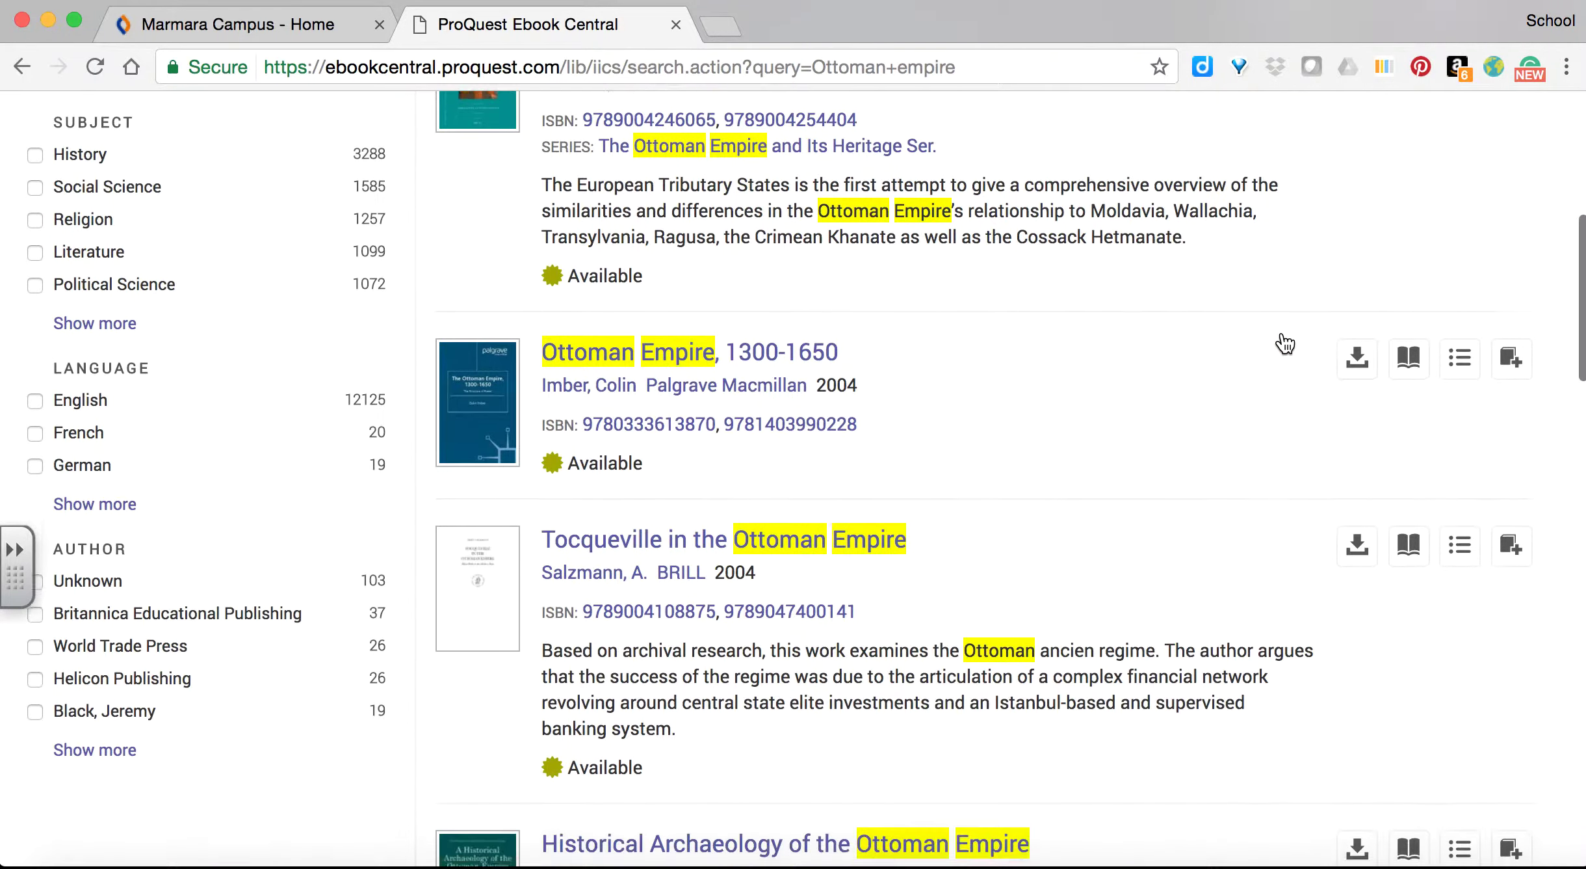
scroll(1286, 343, down, 2)
scroll(1285, 344, up, 5)
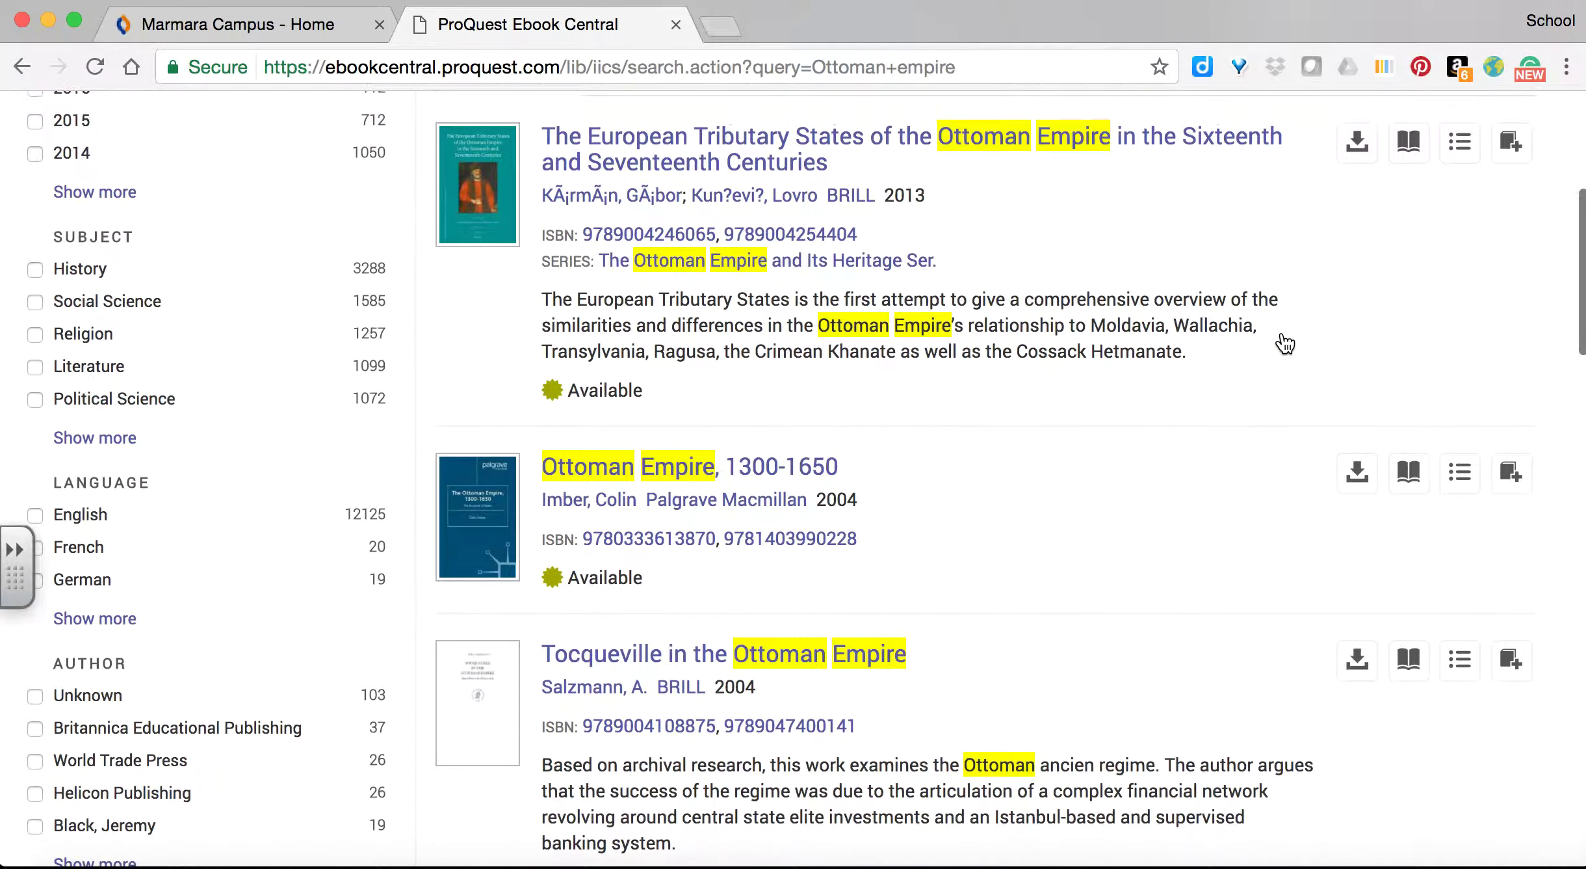
scroll(1285, 343, up, 5)
scroll(1281, 344, up, 1)
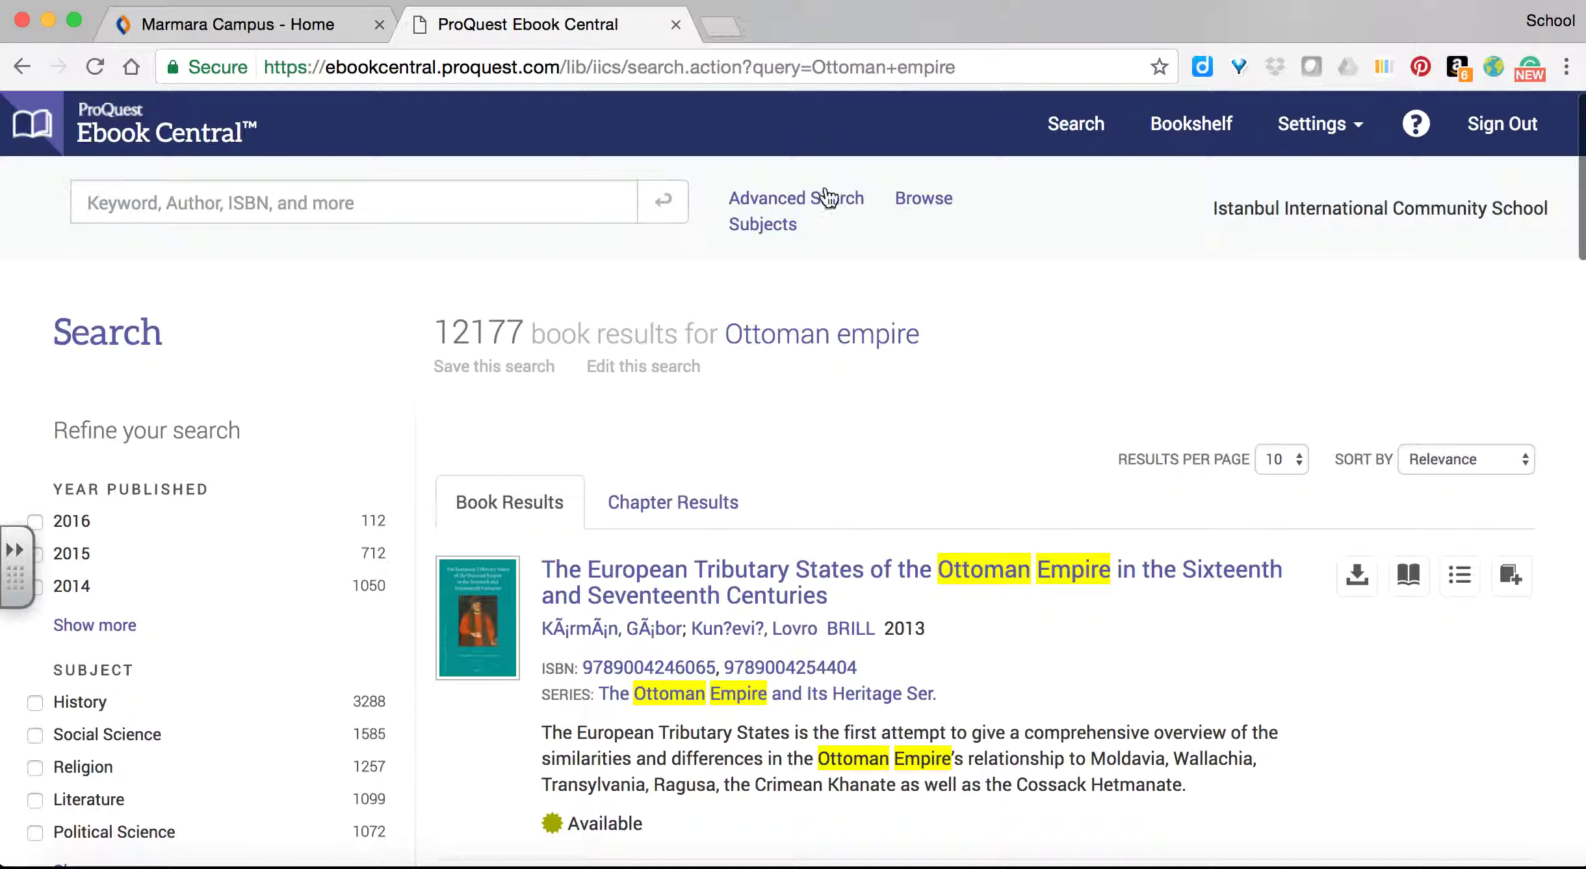
scroll(982, 439, down, 3)
scroll(981, 439, down, 2)
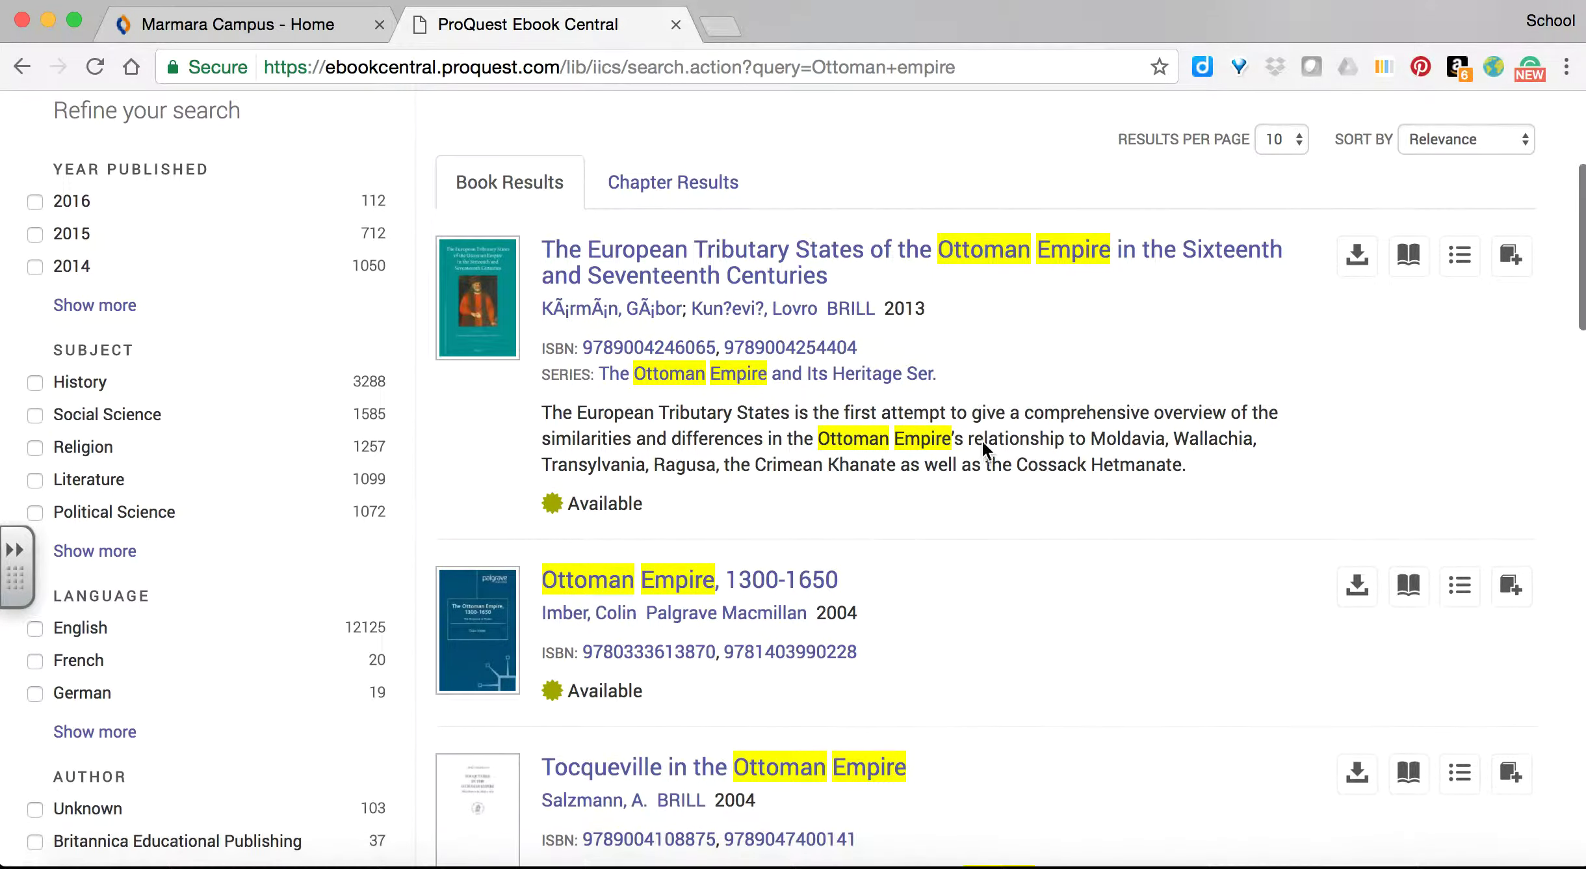
Open 'Ottoman Empire, 1300-1650' and enter Janissaries as the search-within-book term
click(668, 588)
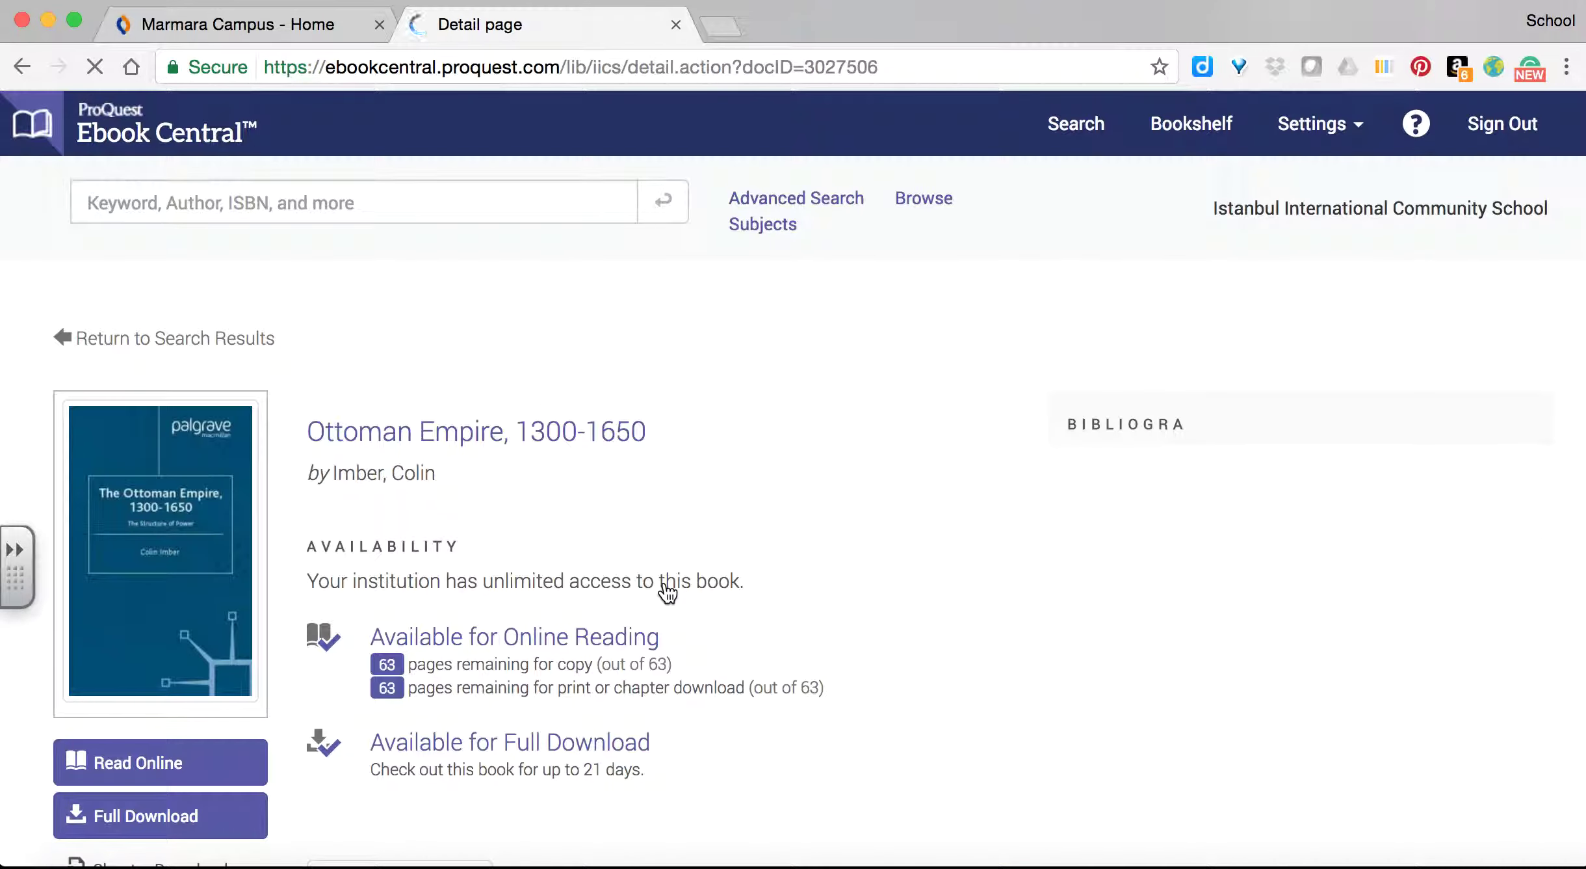
scroll(668, 589, down, 5)
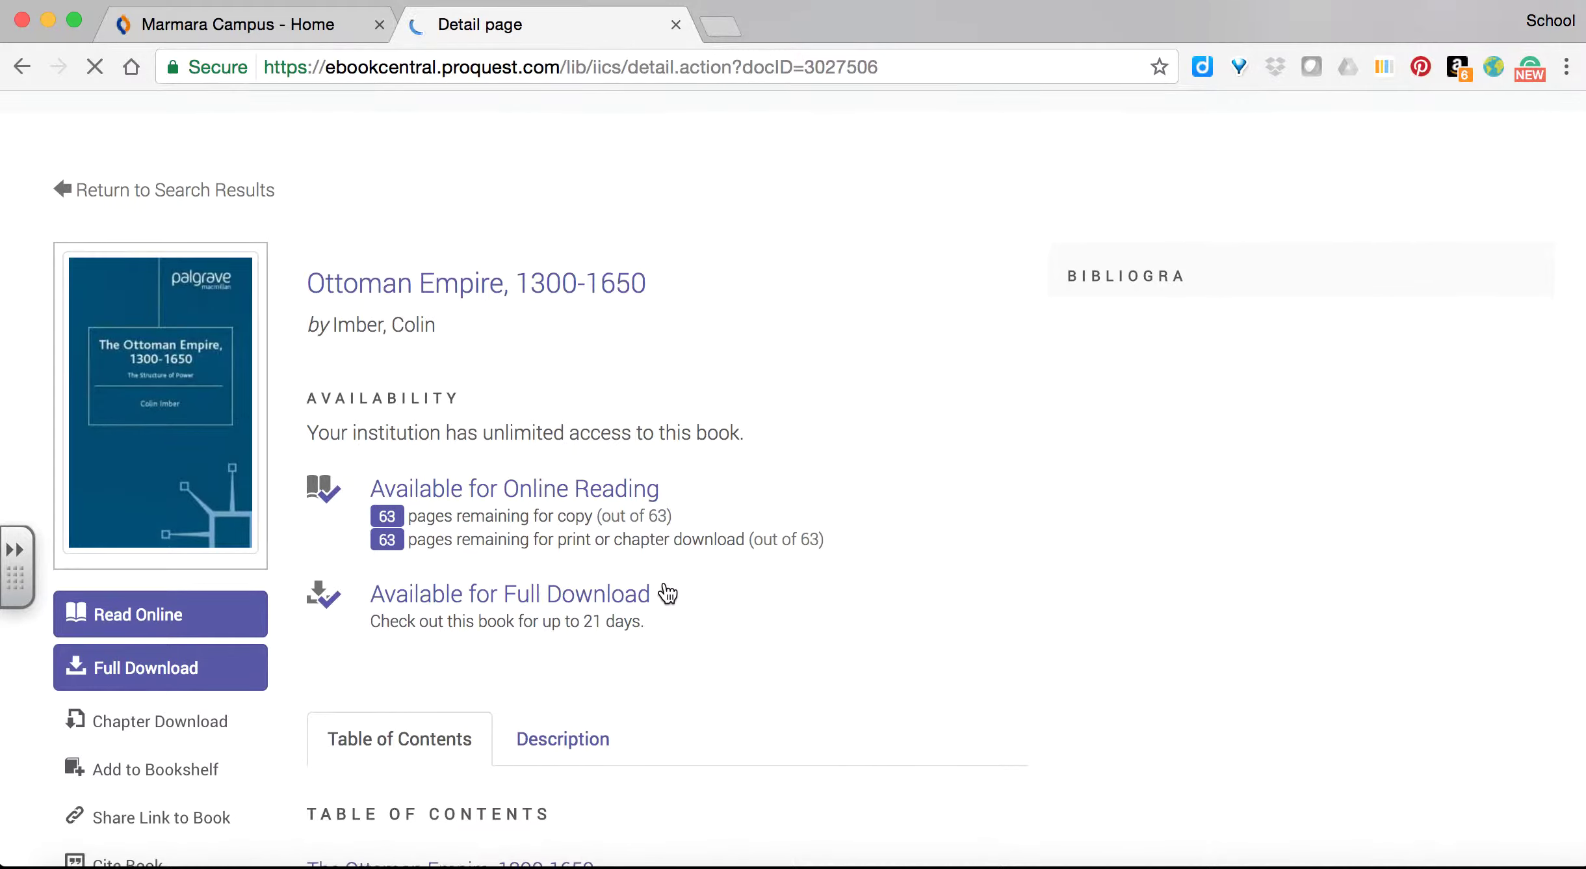
scroll(664, 590, down, 2)
scroll(662, 591, up, 4)
scroll(662, 592, down, 4)
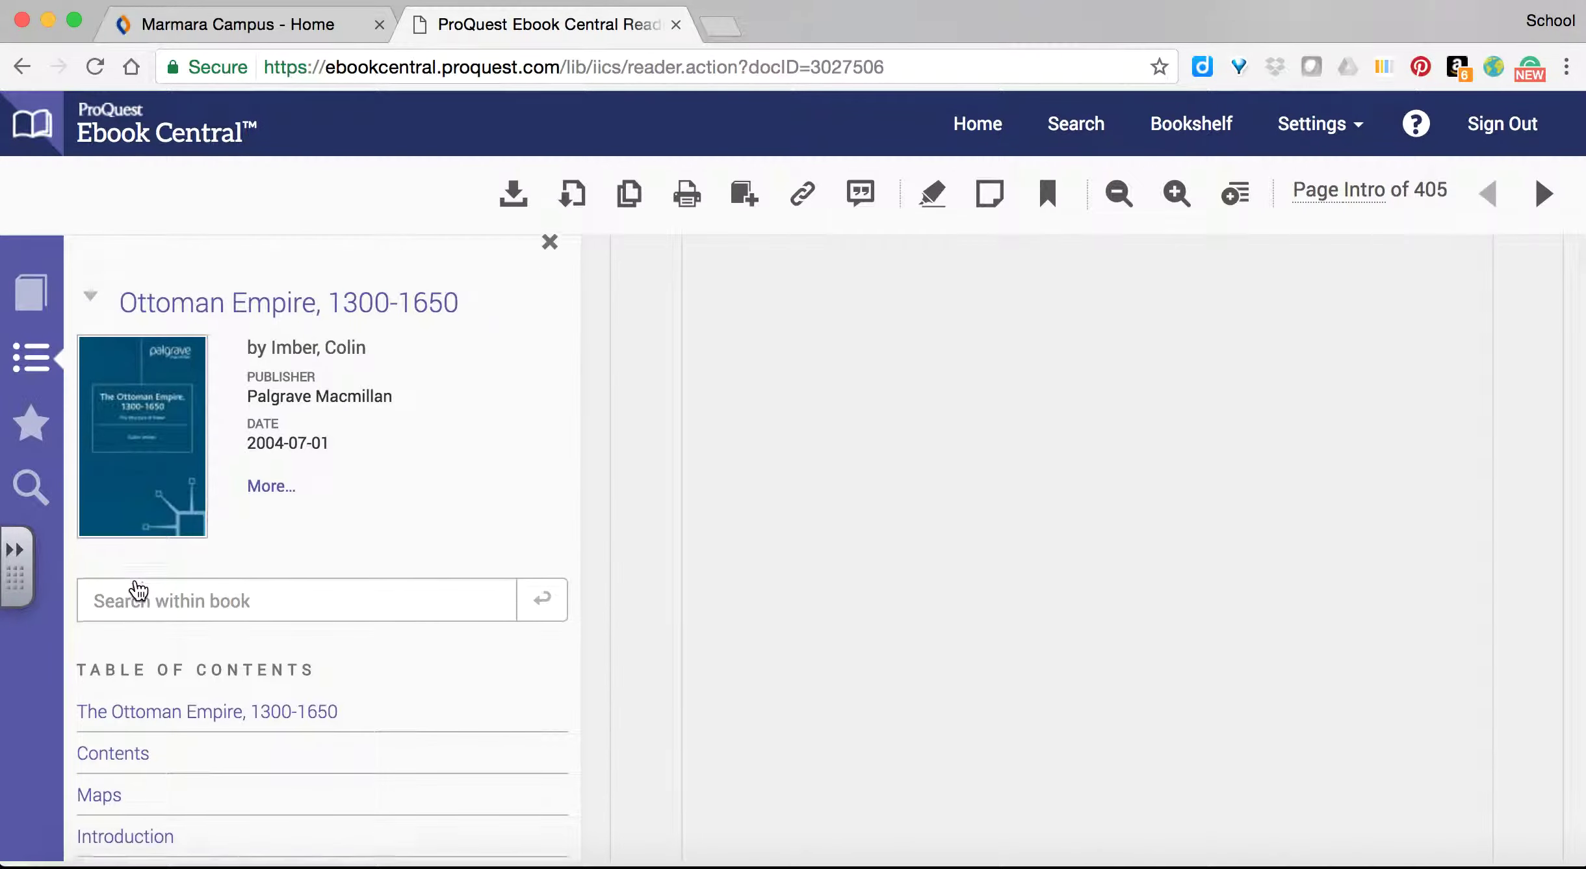
scroll(139, 590, down, 1)
click(125, 572)
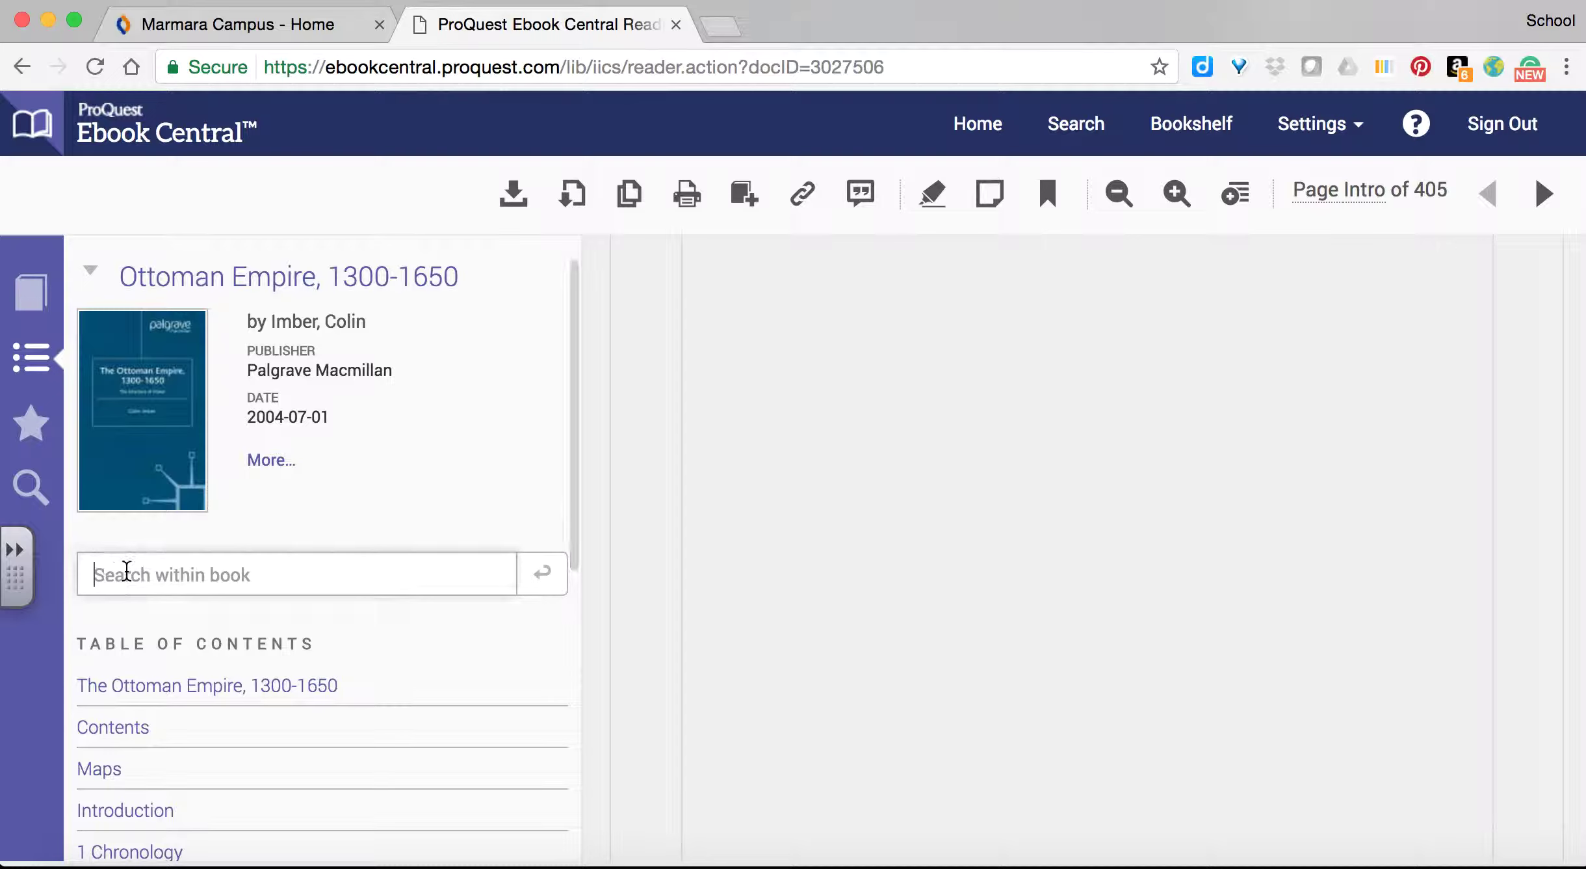
text(Jani)
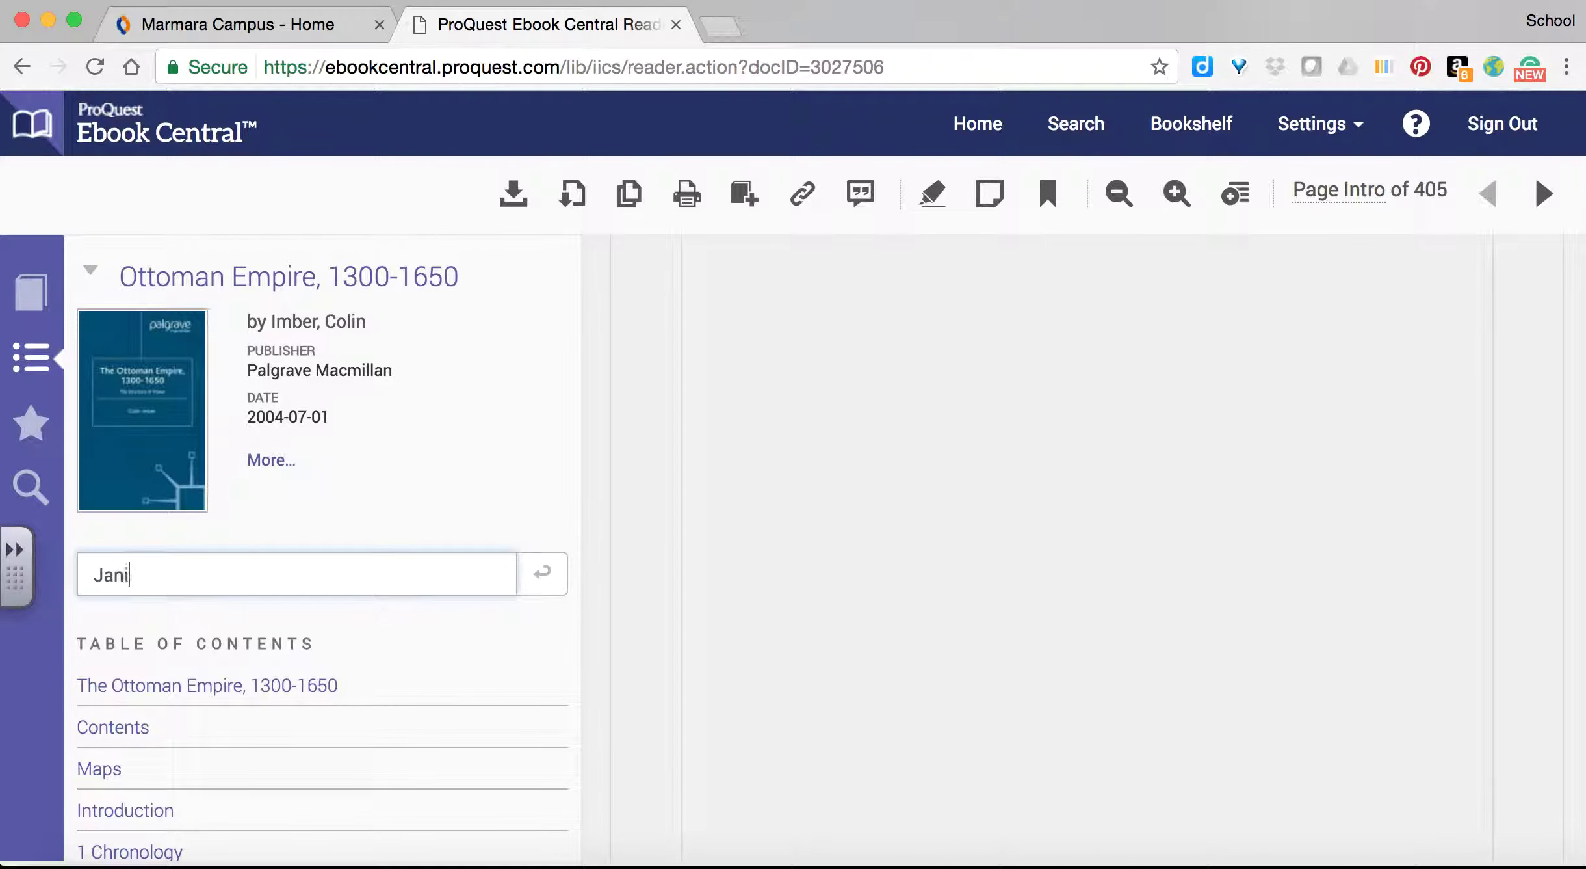
text(ss)
text(aries)
Run the Janissaries in-book search and scroll through the By Chapter results
key(Return)
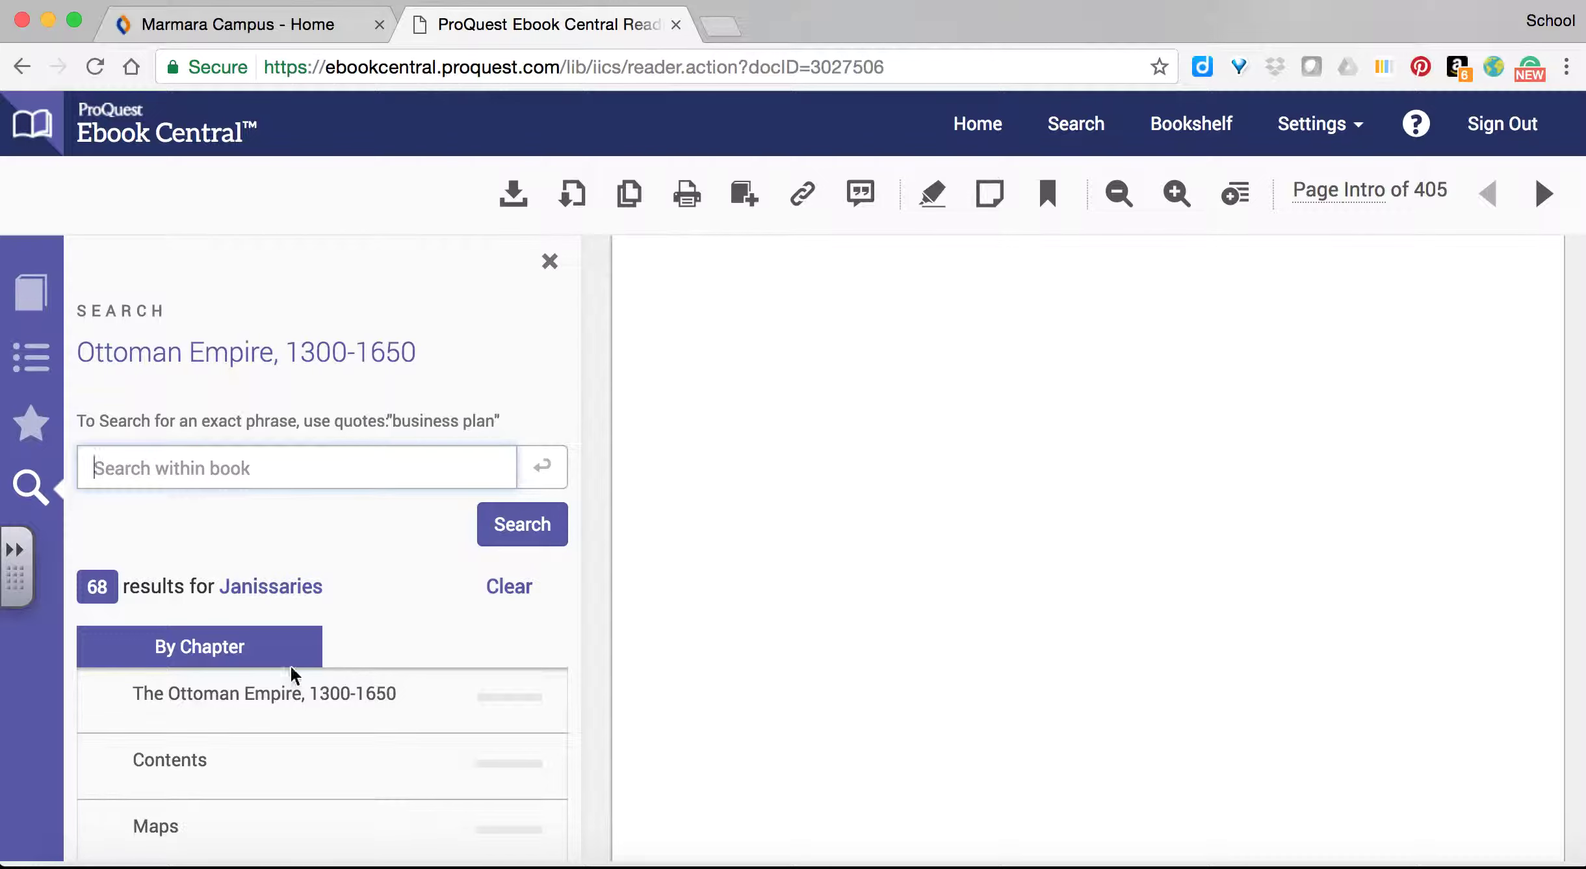
scroll(351, 762, down, 3)
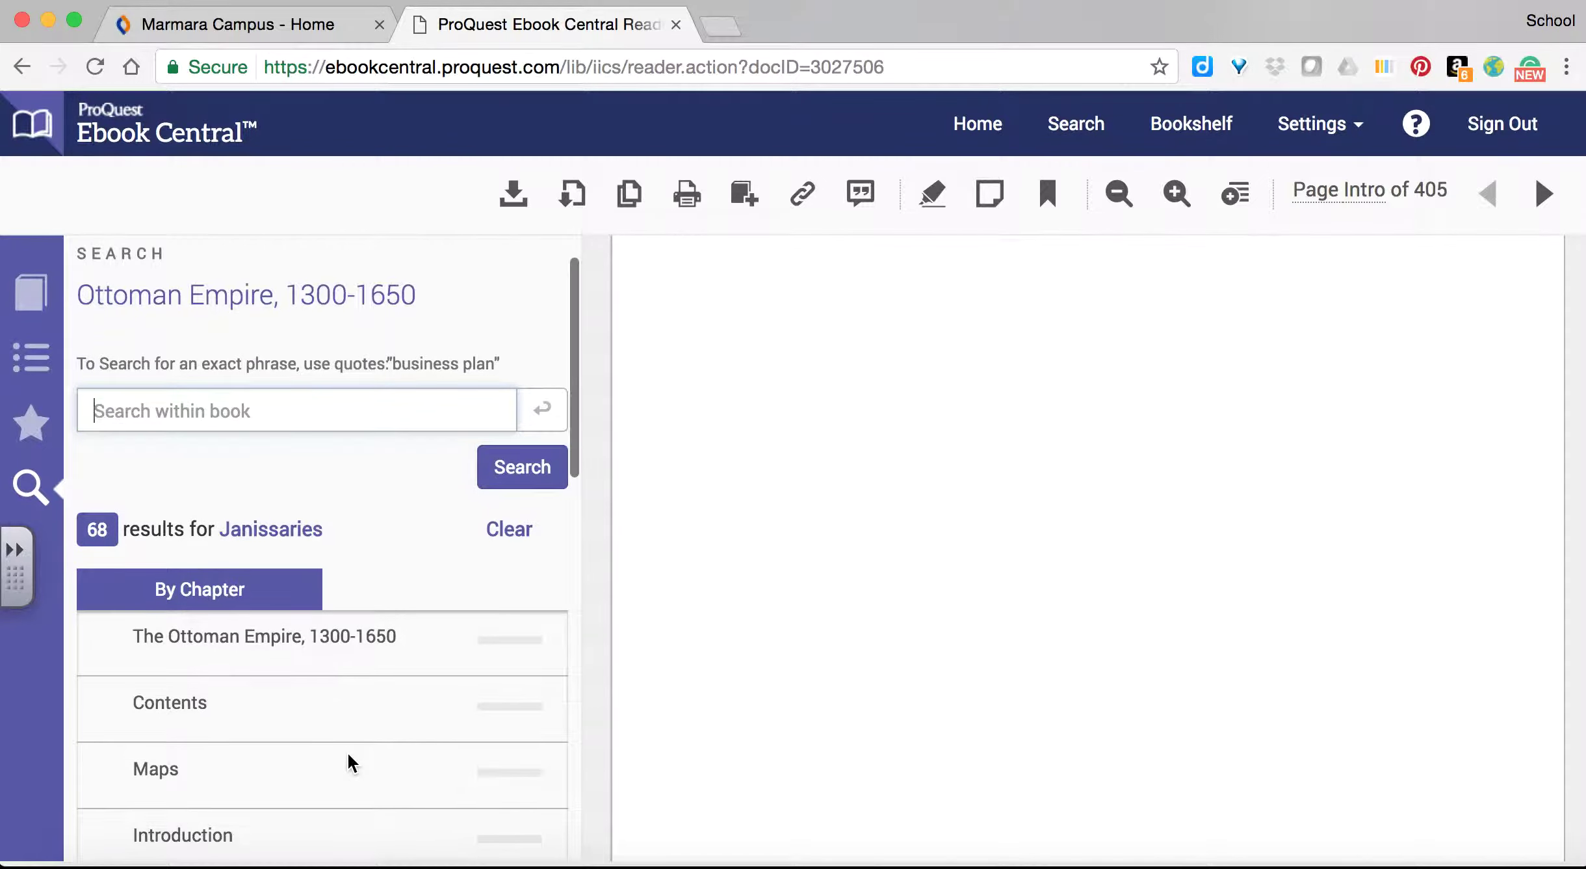
scroll(351, 762, down, 3)
scroll(351, 762, down, 3)
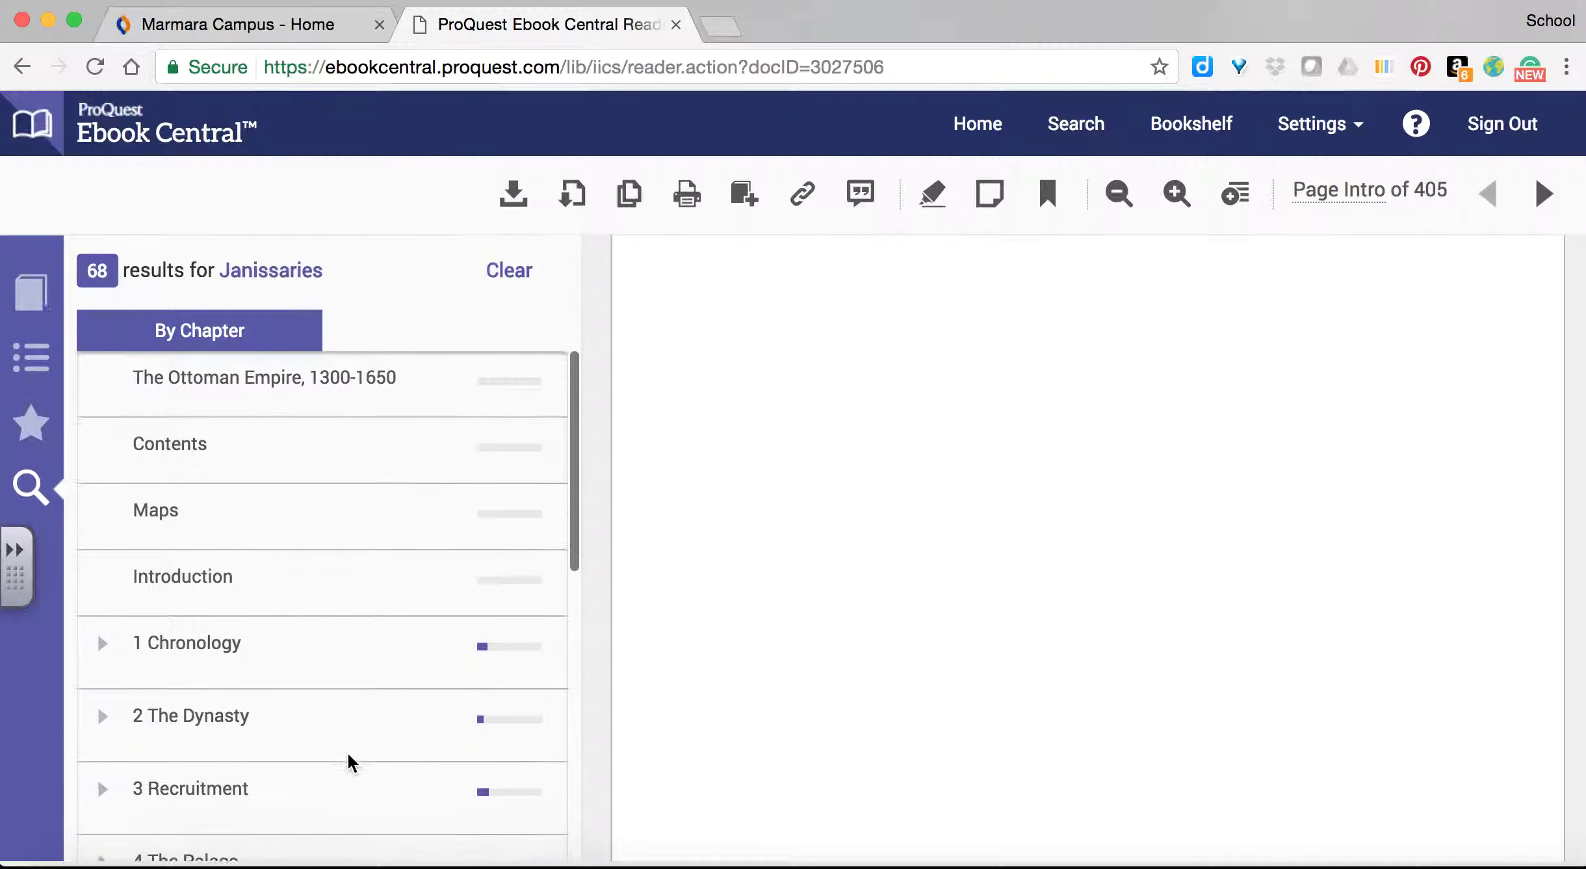
scroll(351, 762, down, 3)
scroll(351, 762, down, 2)
scroll(351, 762, down, 3)
scroll(351, 762, down, 3)
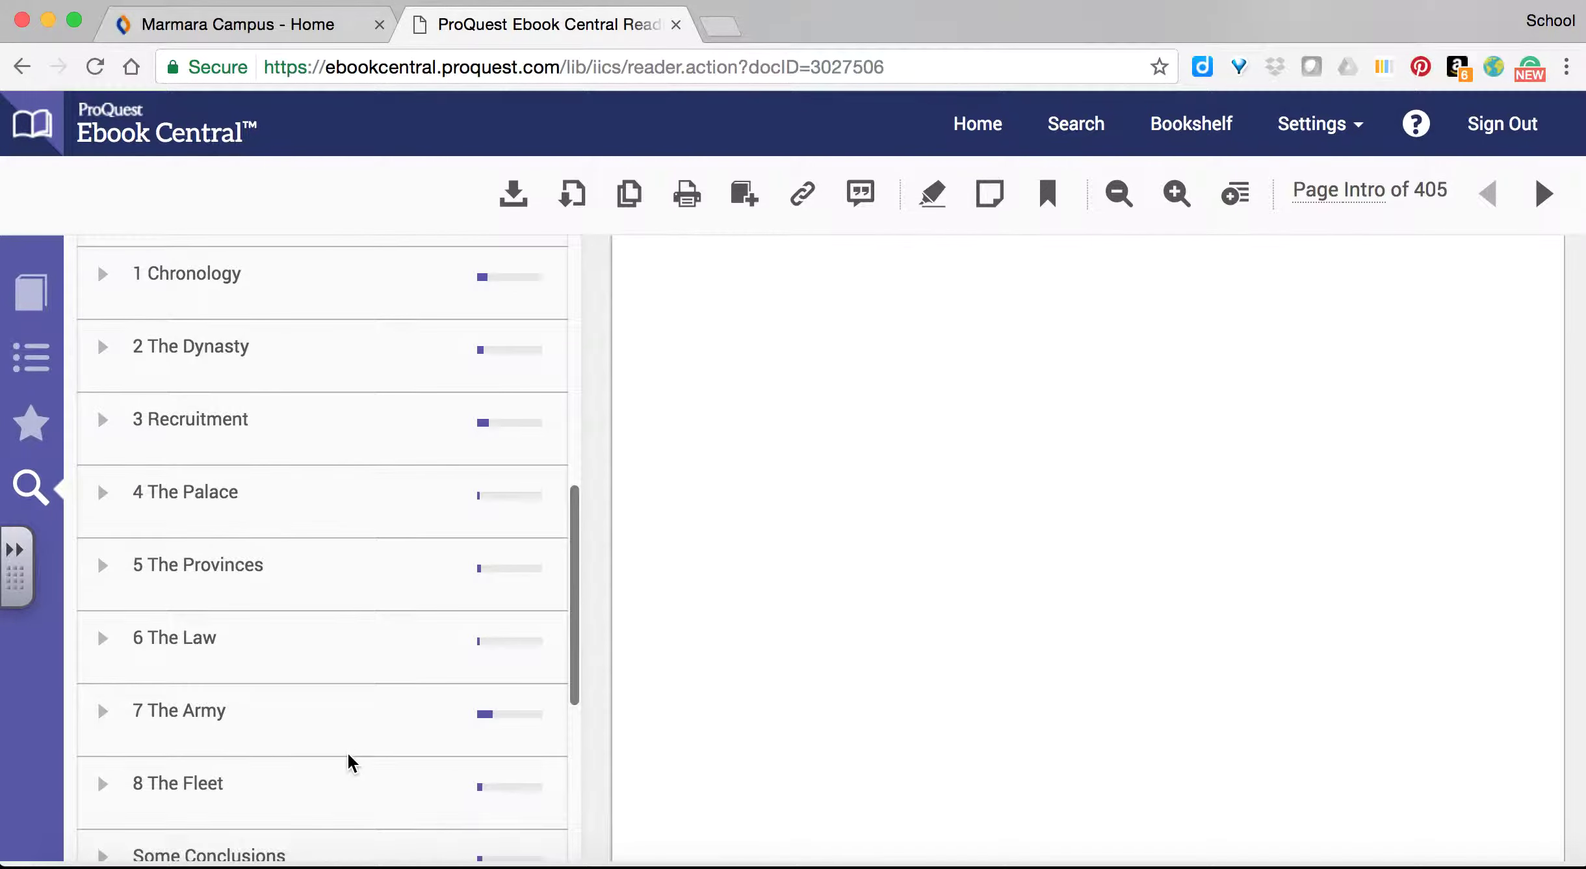
scroll(351, 762, down, 2)
scroll(351, 762, down, 3)
scroll(352, 762, down, 1)
scroll(351, 762, down, 3)
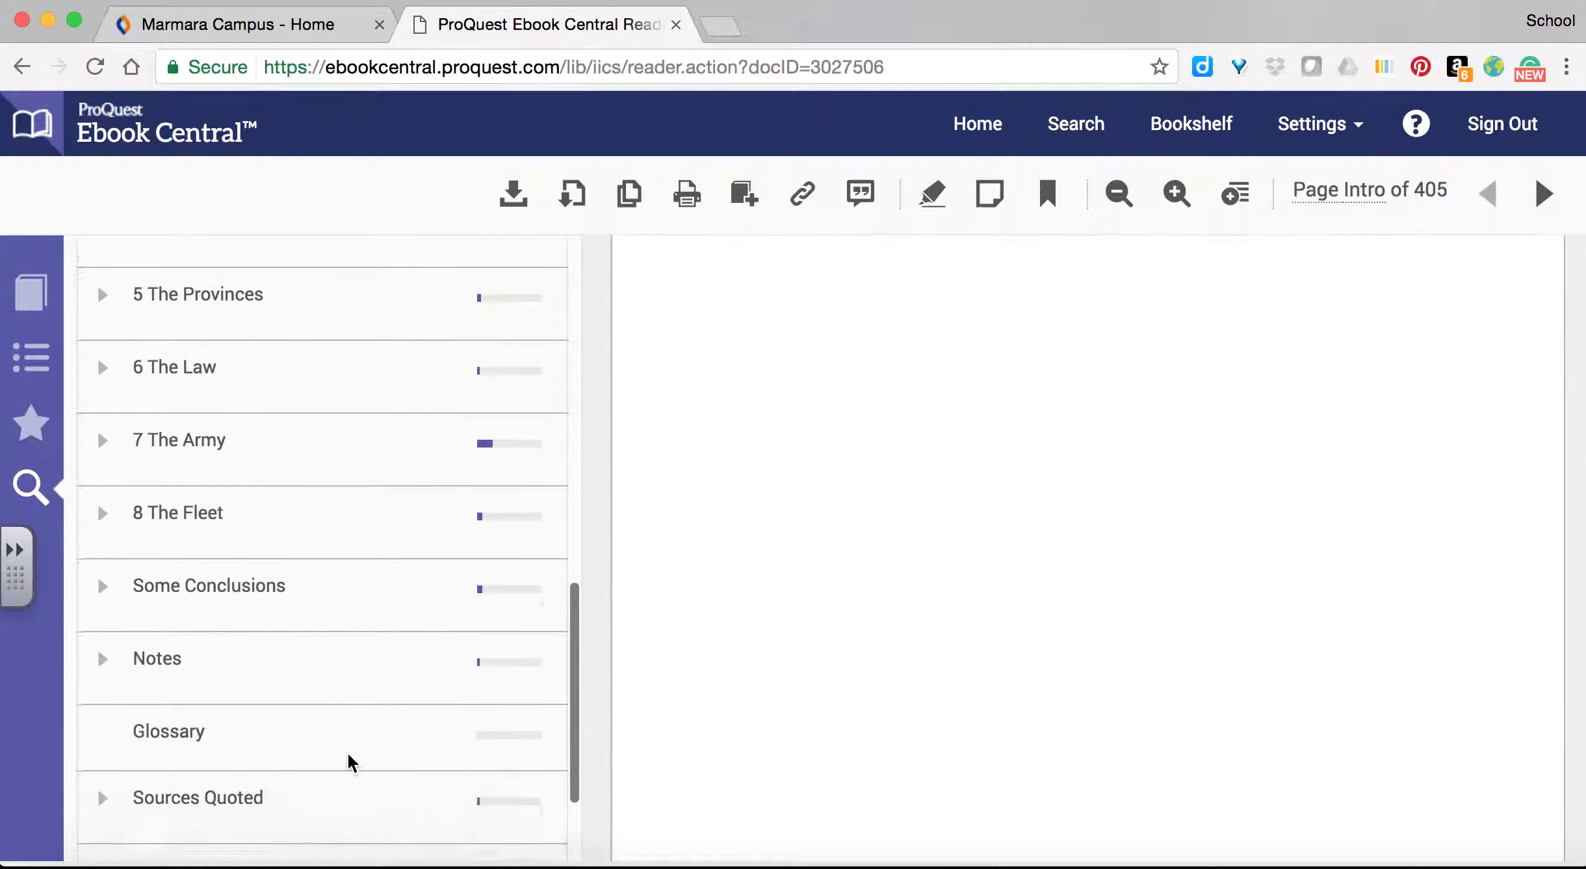
scroll(351, 762, down, 1)
scroll(351, 762, down, 3)
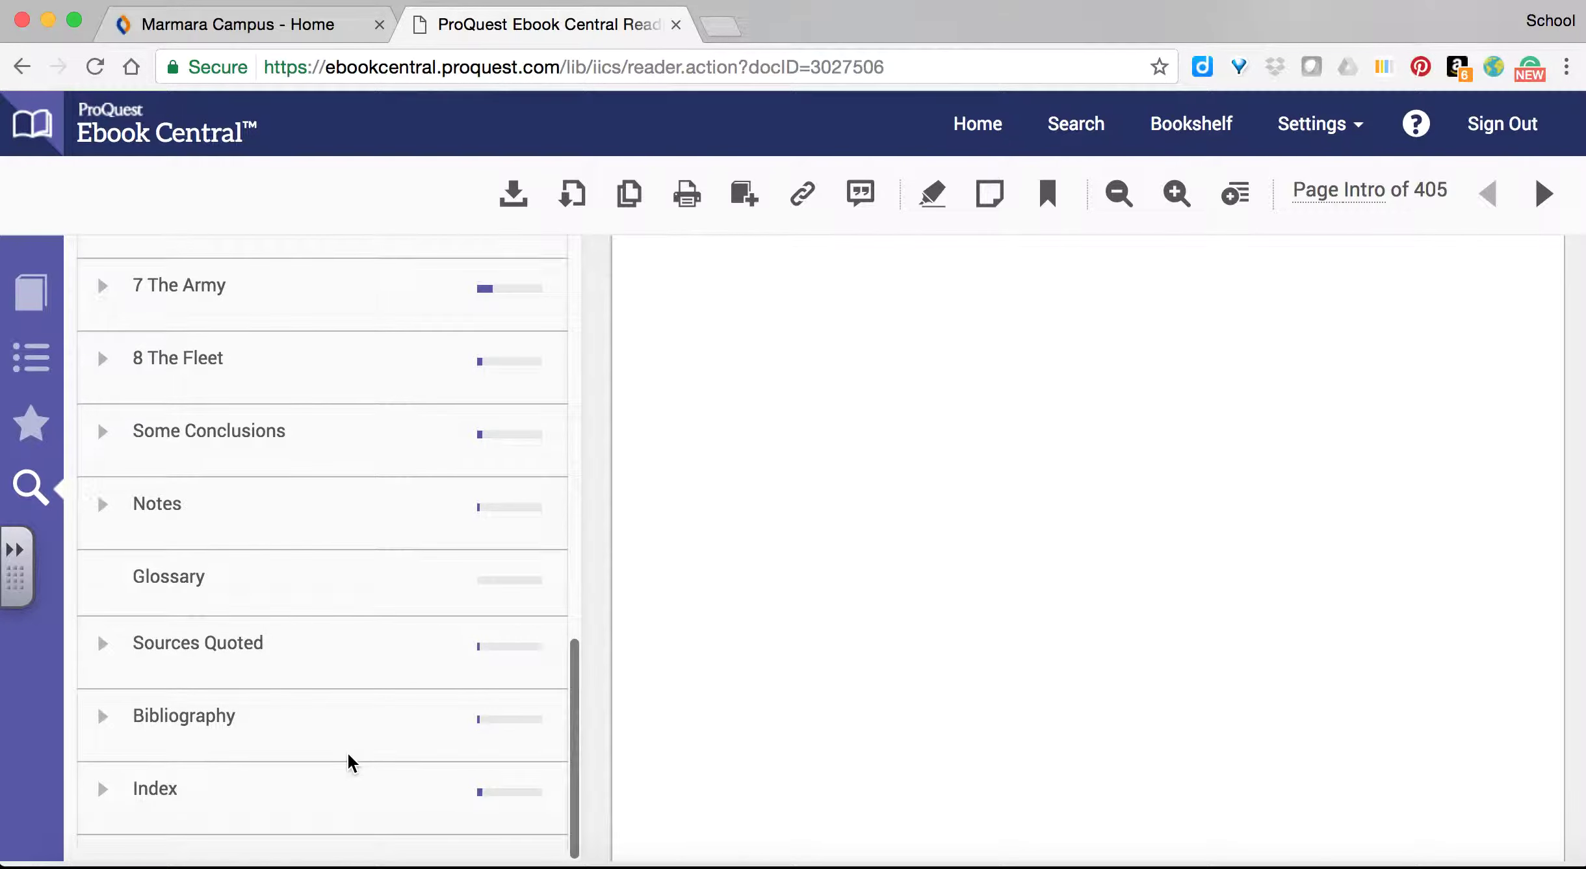
scroll(351, 762, up, 10)
scroll(351, 762, up, 4)
scroll(351, 762, up, 1)
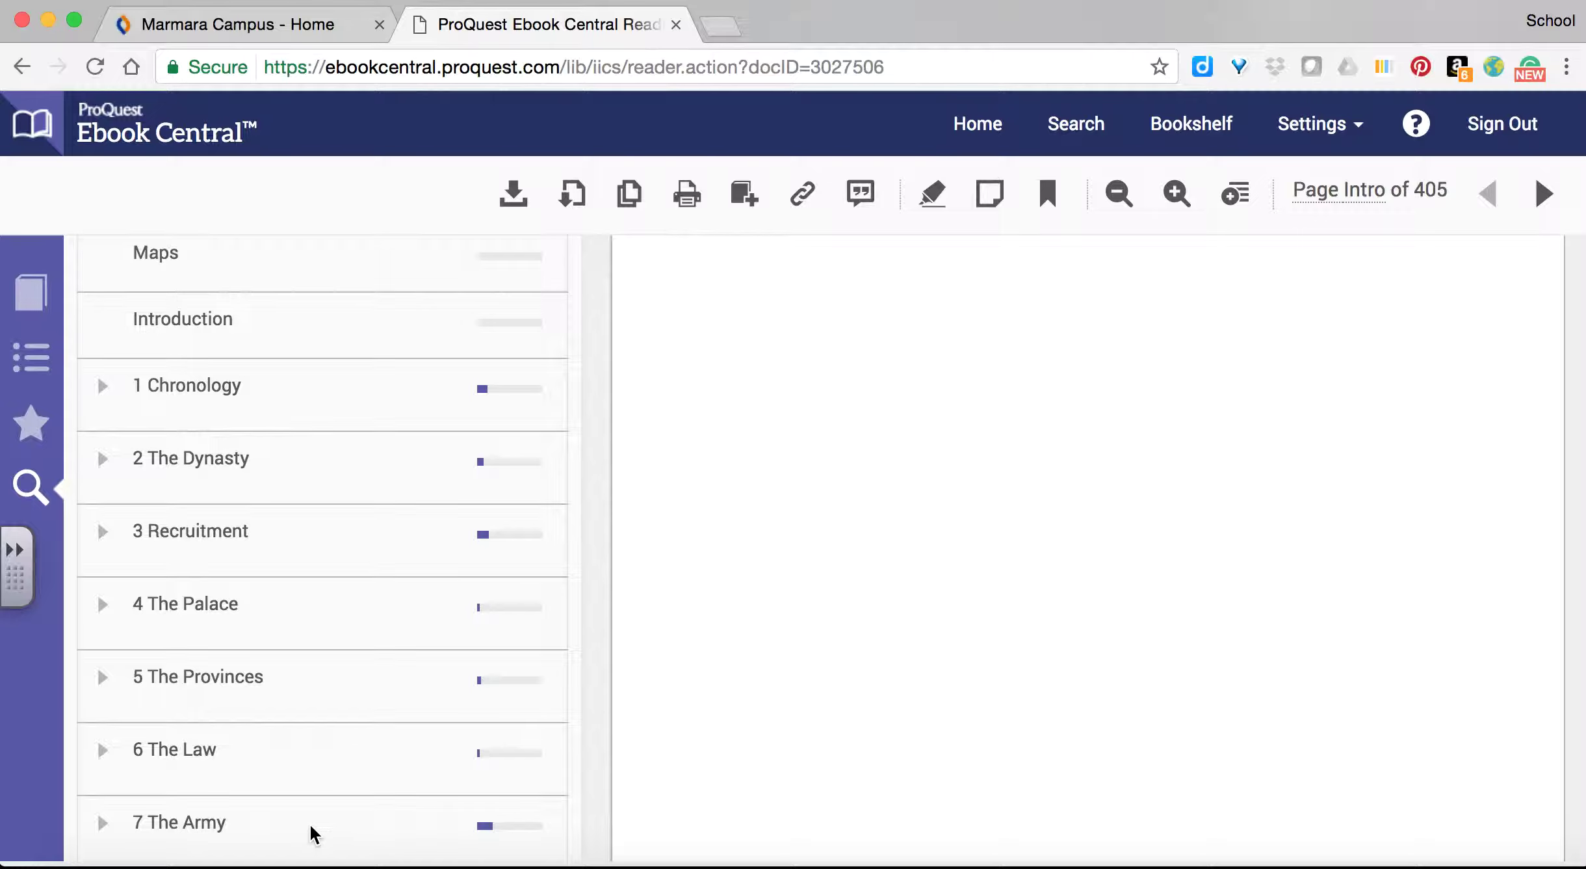
Expand chapter 7 The Army to list its Janissaries hits from page 256
click(104, 824)
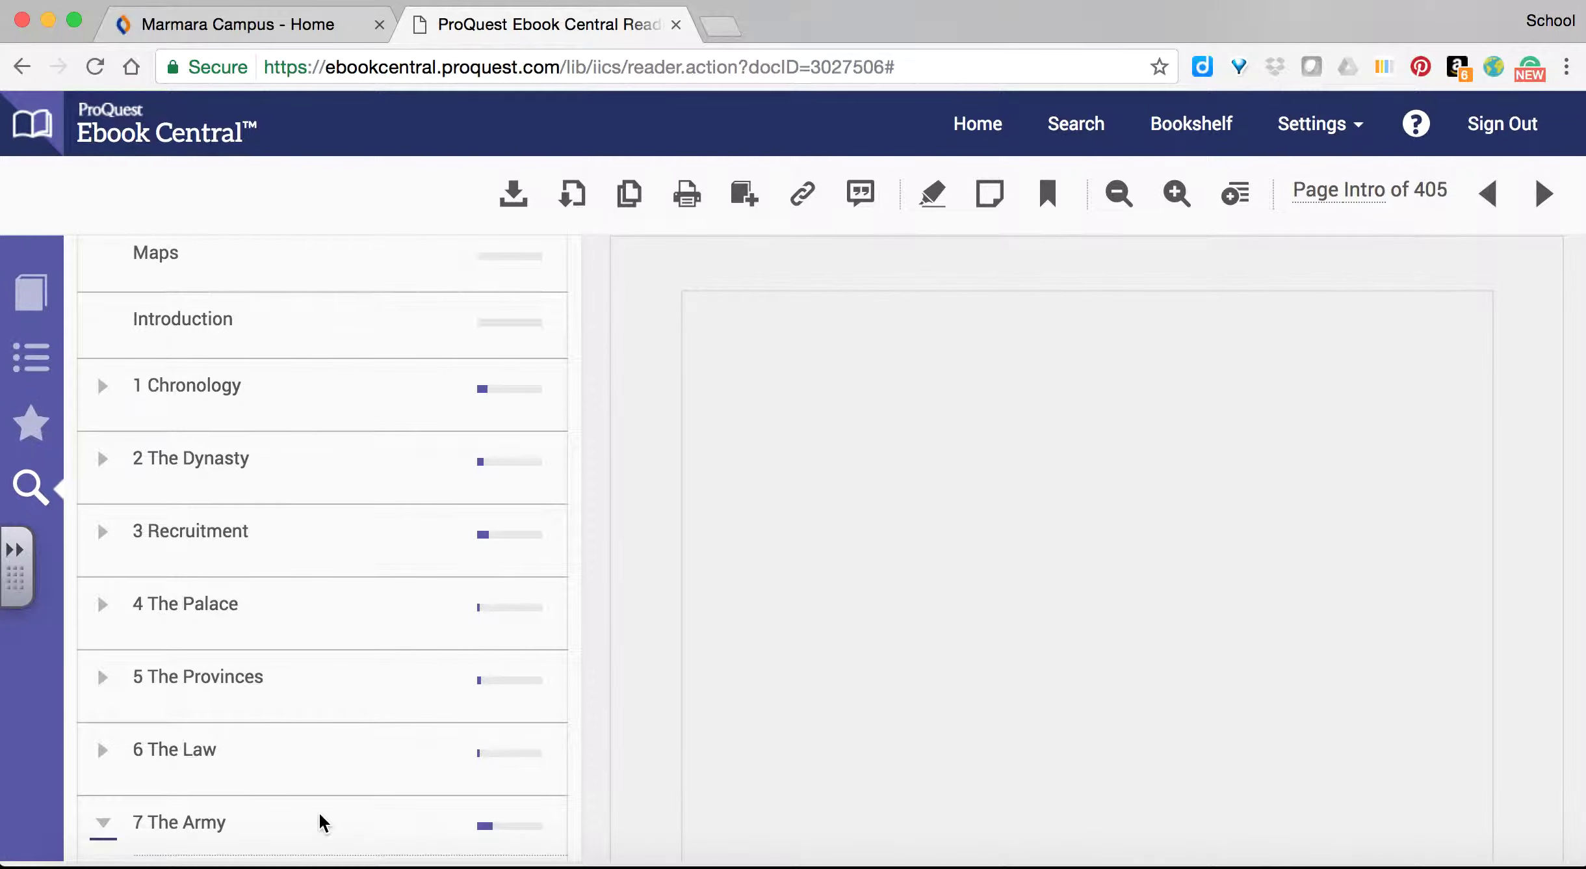
scroll(322, 823, down, 3)
scroll(322, 822, down, 4)
scroll(322, 822, down, 1)
scroll(322, 823, down, 1)
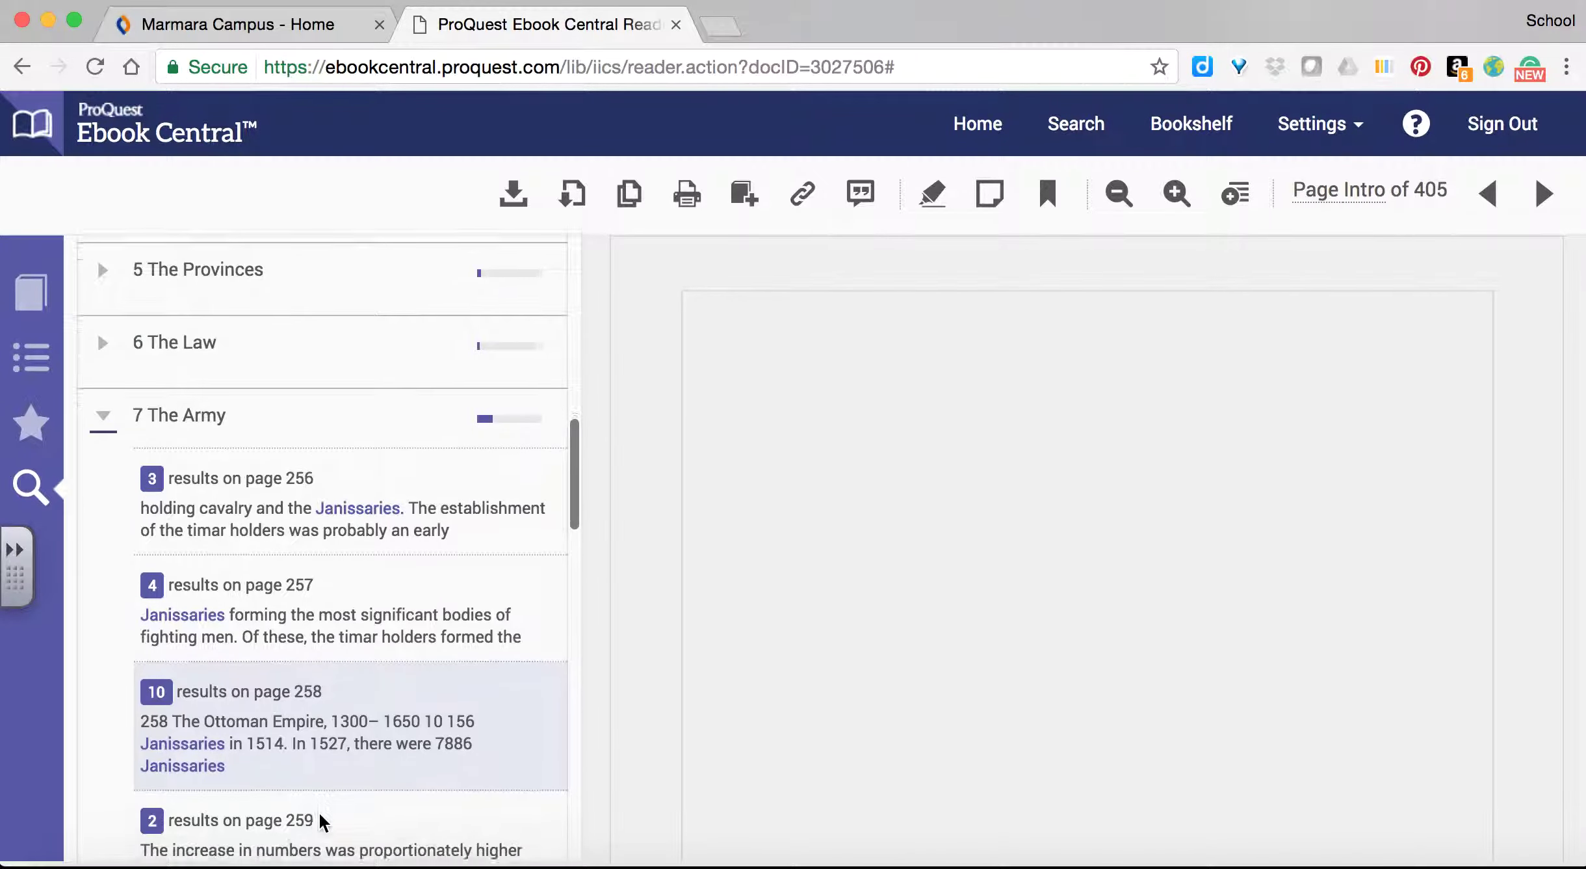
scroll(322, 822, down, 1)
scroll(322, 823, down, 1)
scroll(322, 823, down, 2)
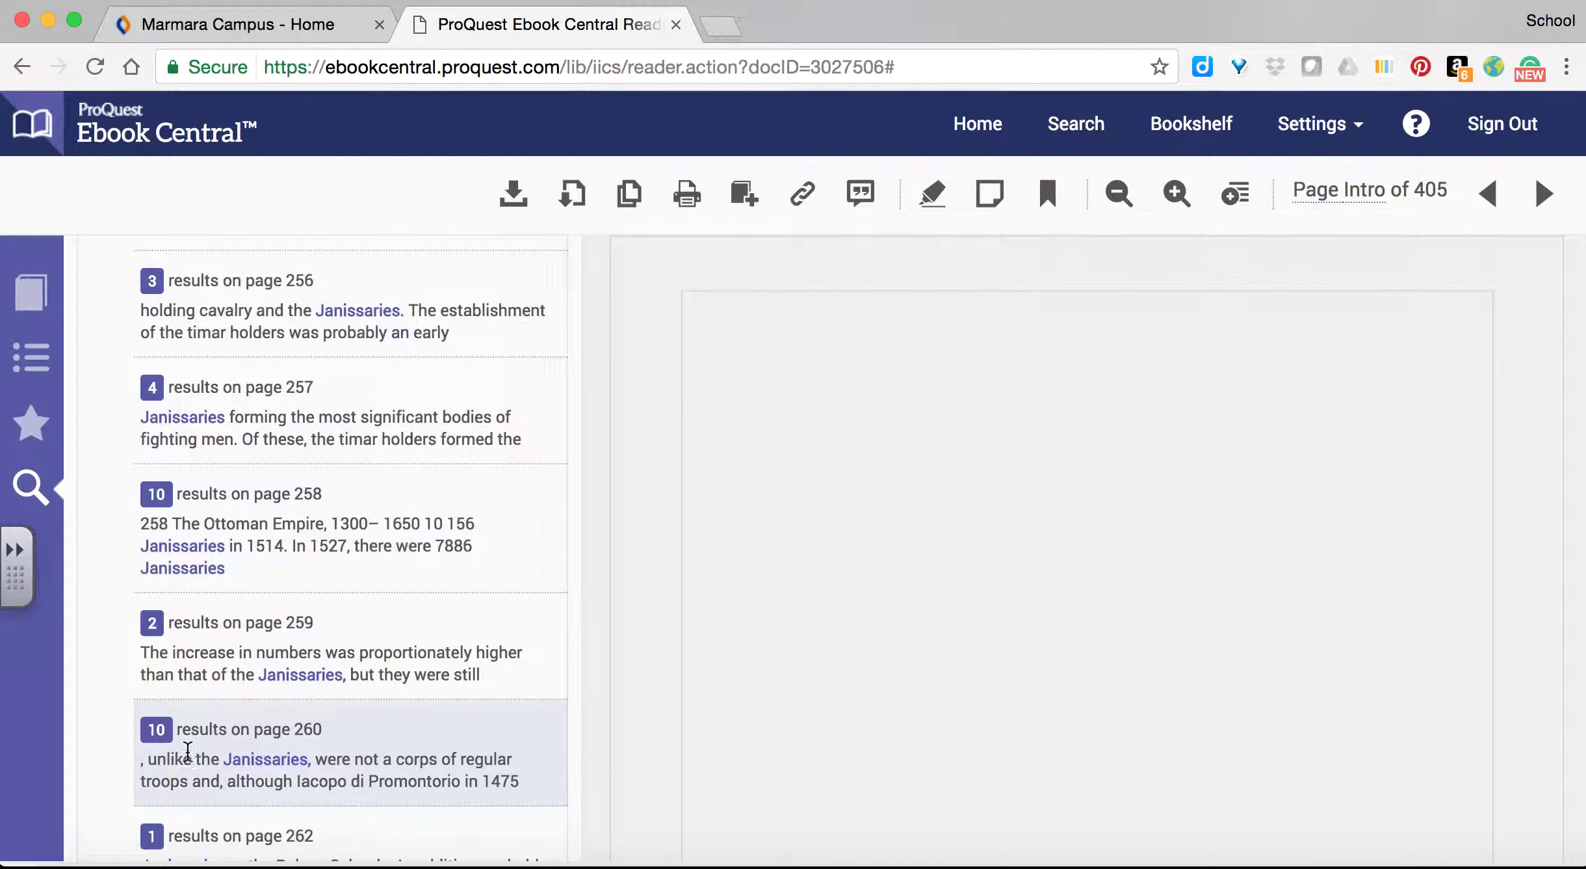
scroll(296, 771, down, 2)
scroll(296, 770, up, 6)
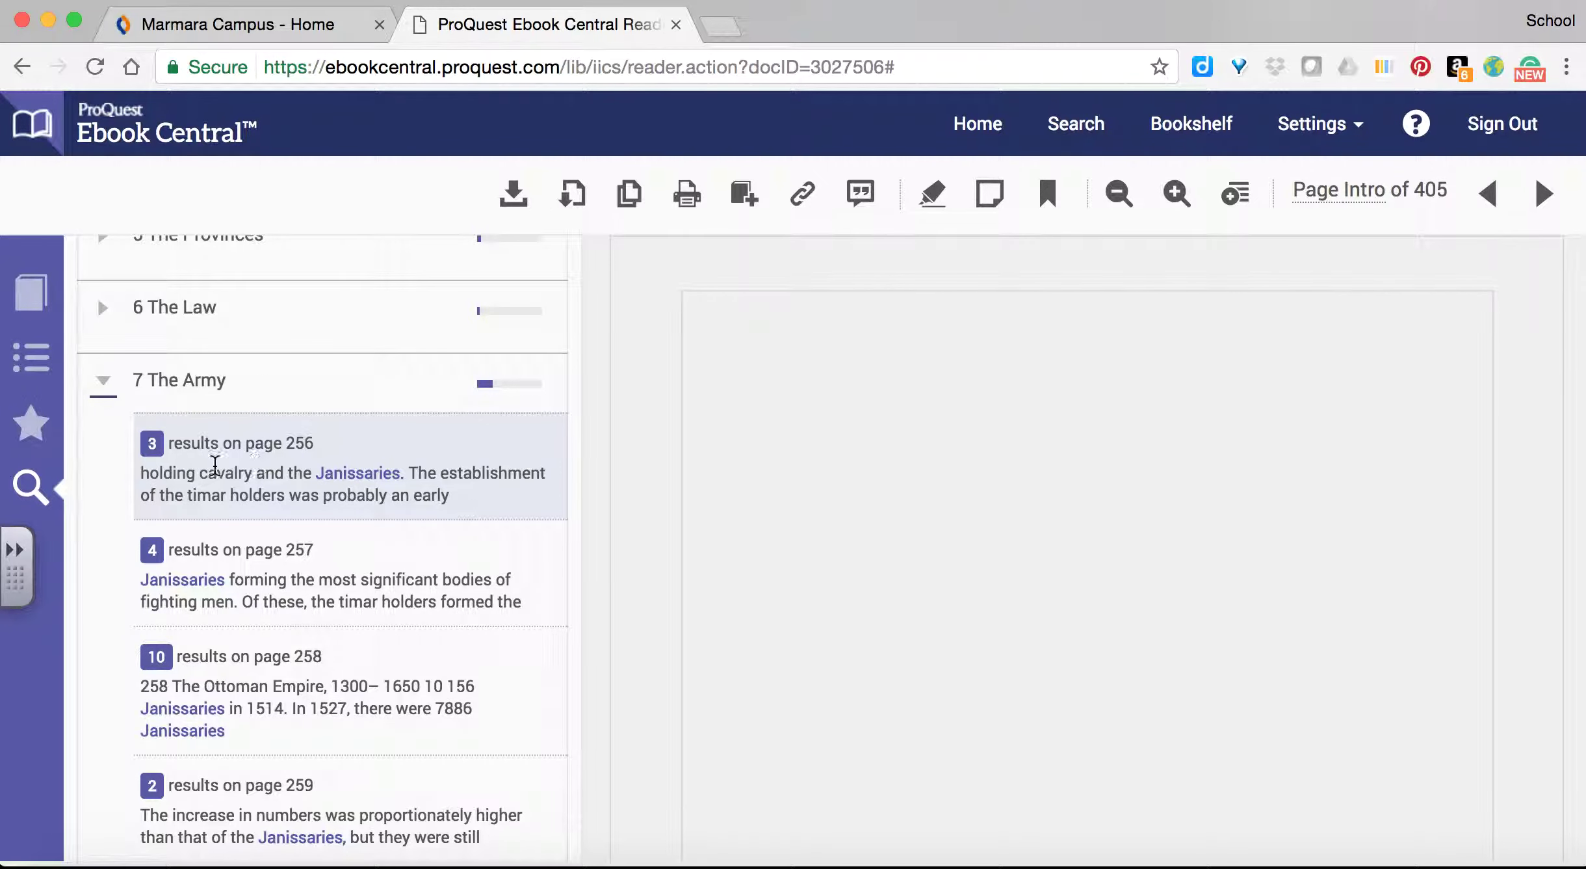
Open page 256 at its highlighted Janissaries hits and read through the passage
click(250, 463)
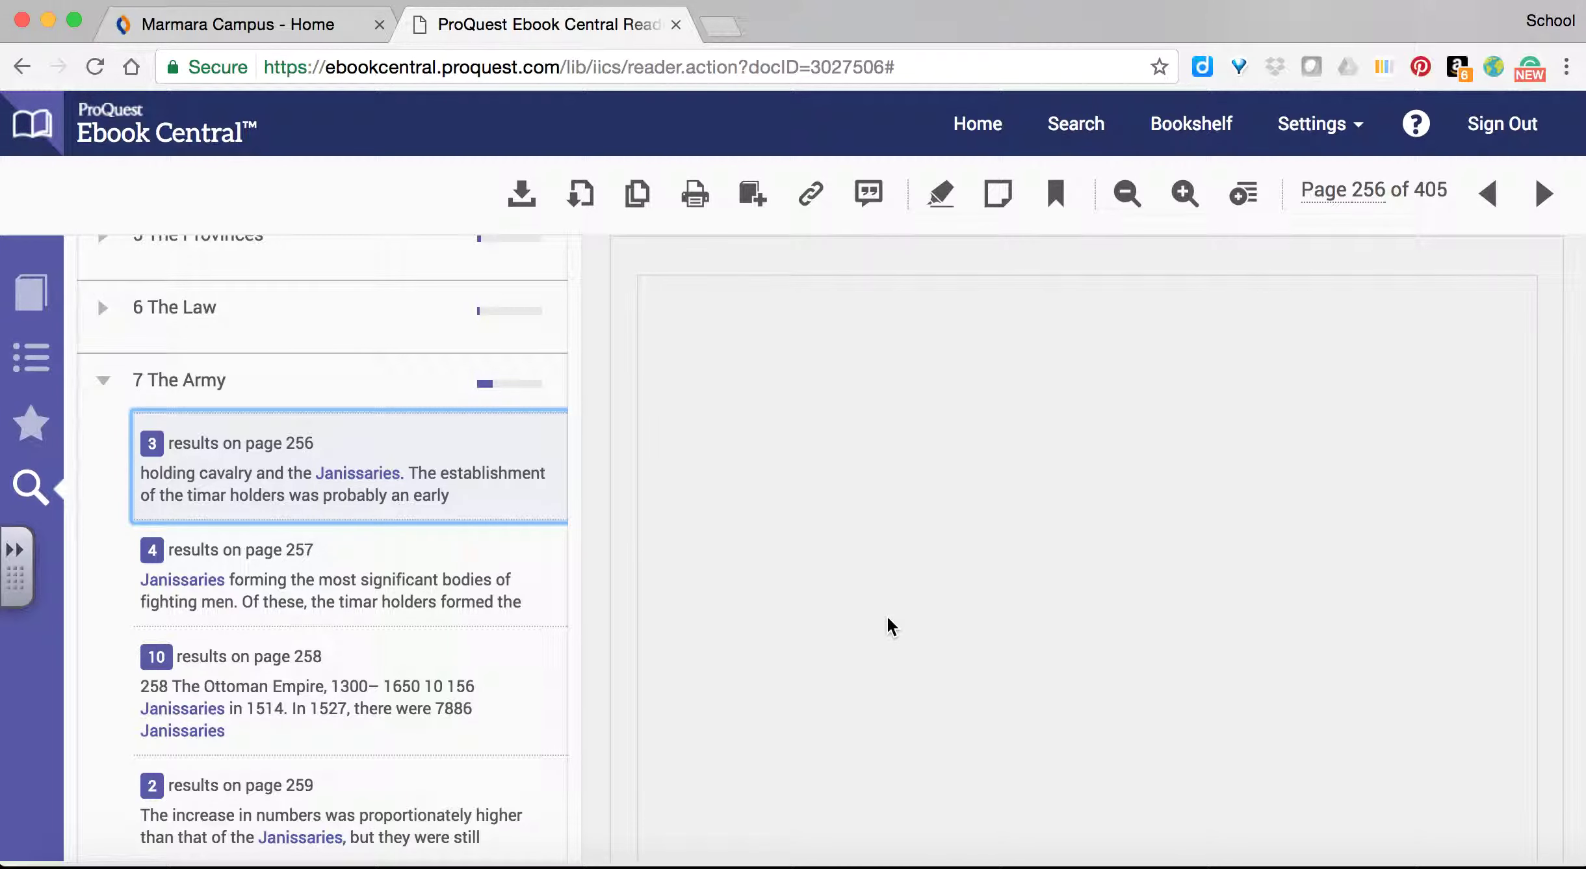
scroll(888, 615, down, 2)
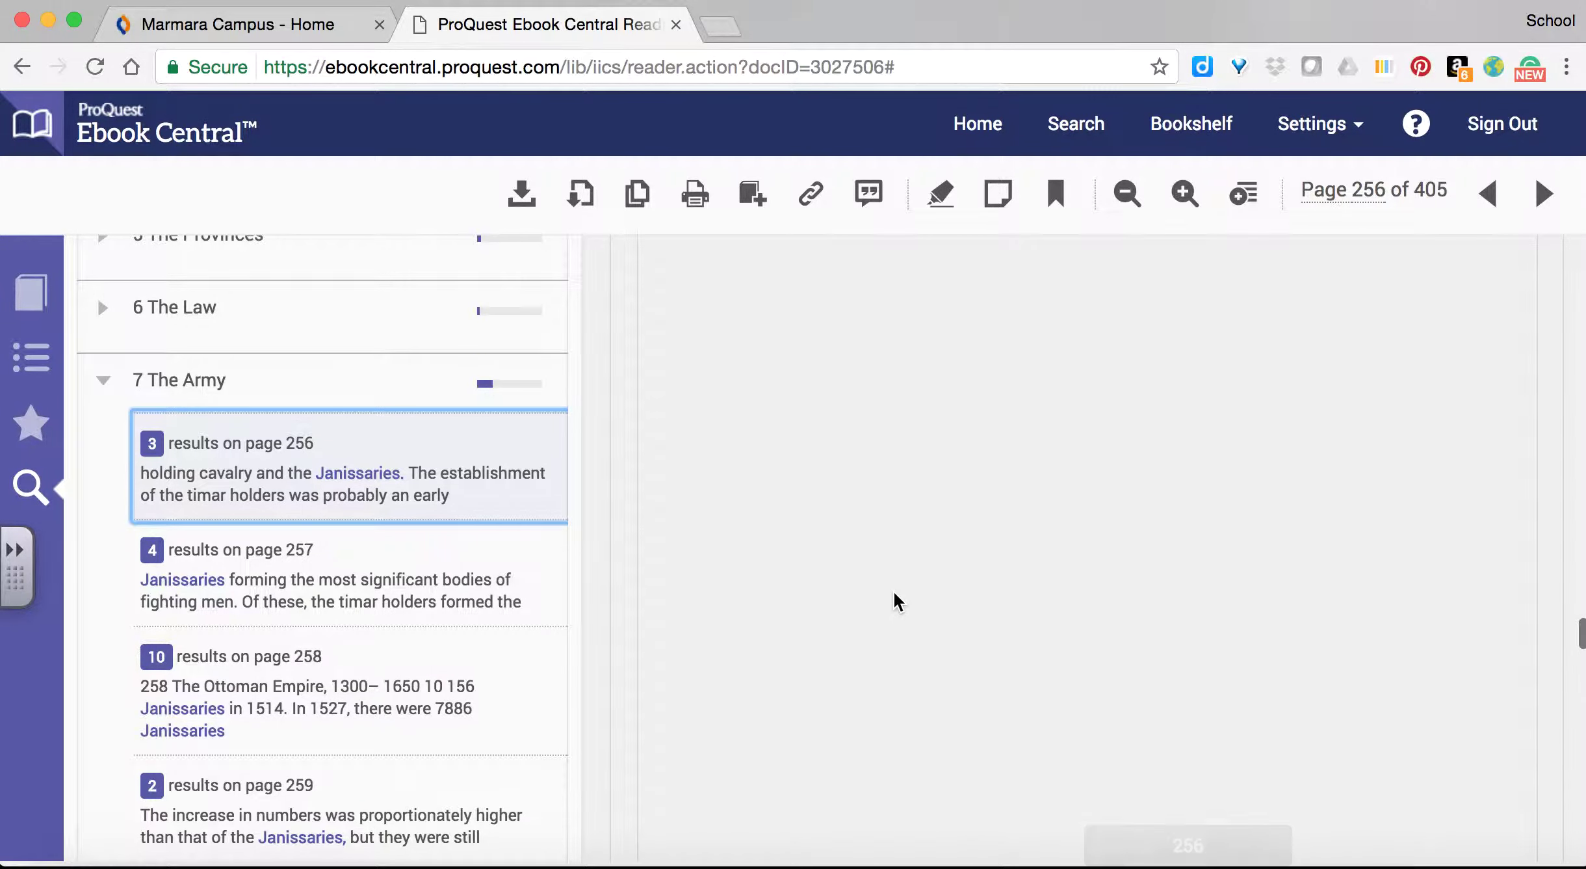
scroll(1046, 592, down, 2)
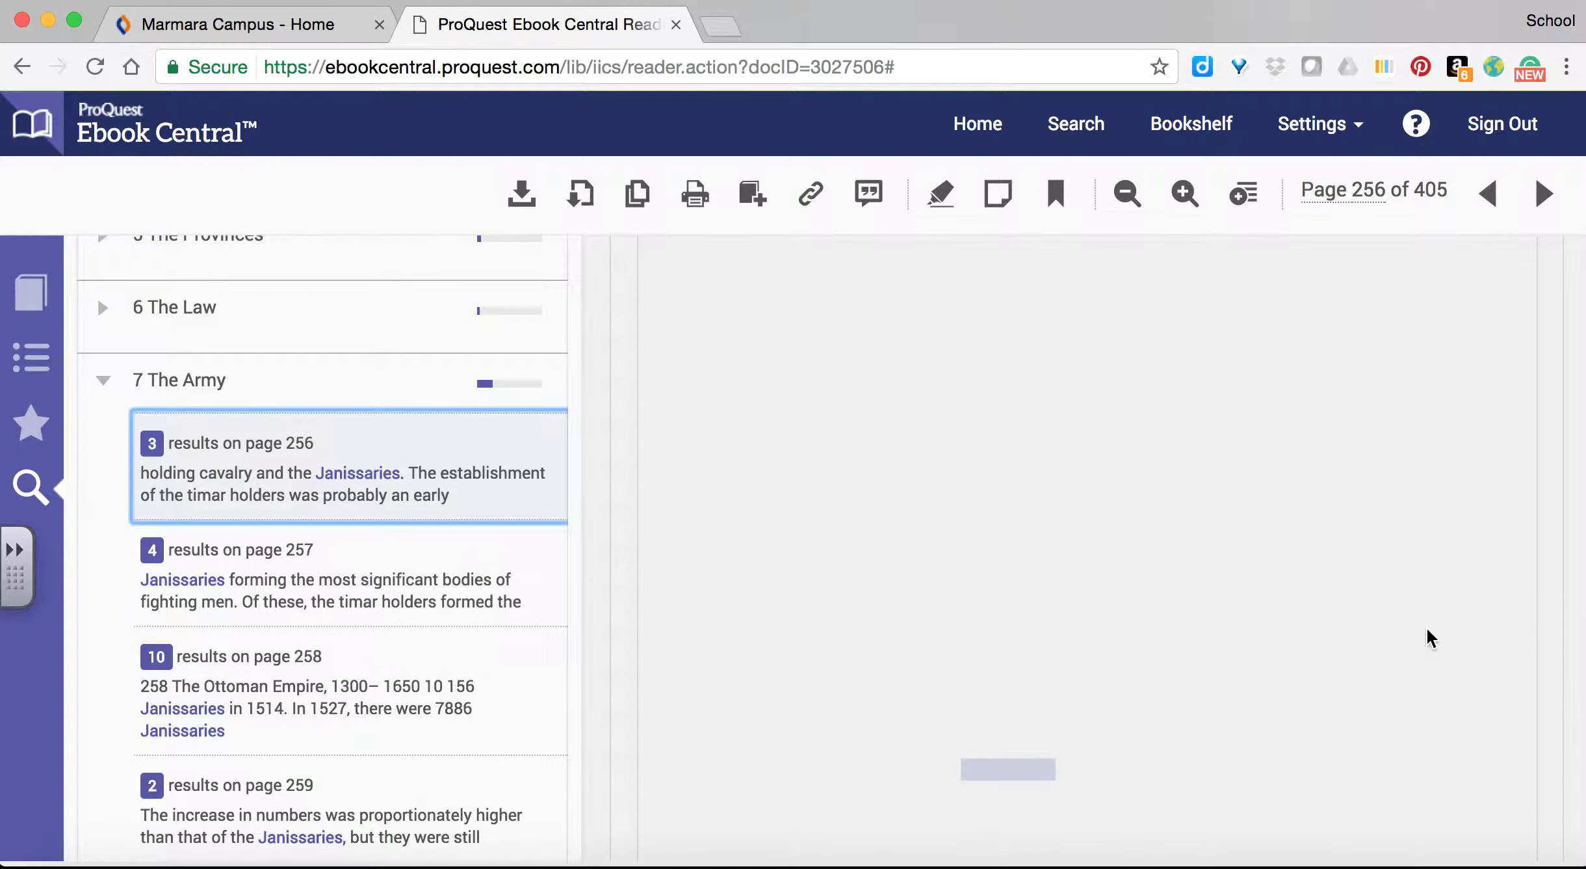
right_click(1449, 626)
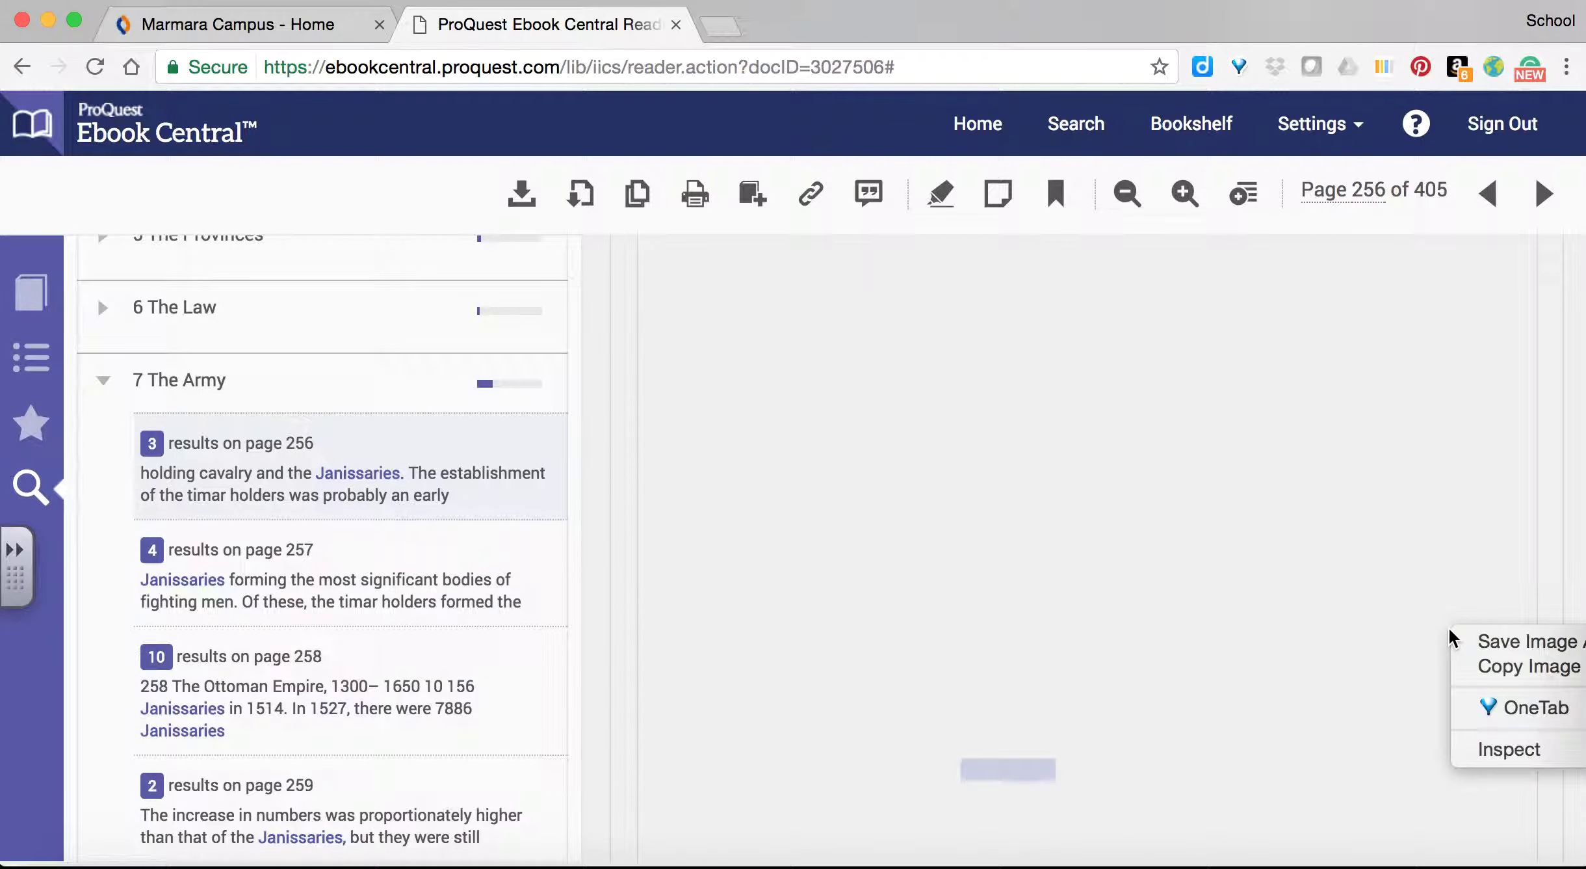
click(1031, 537)
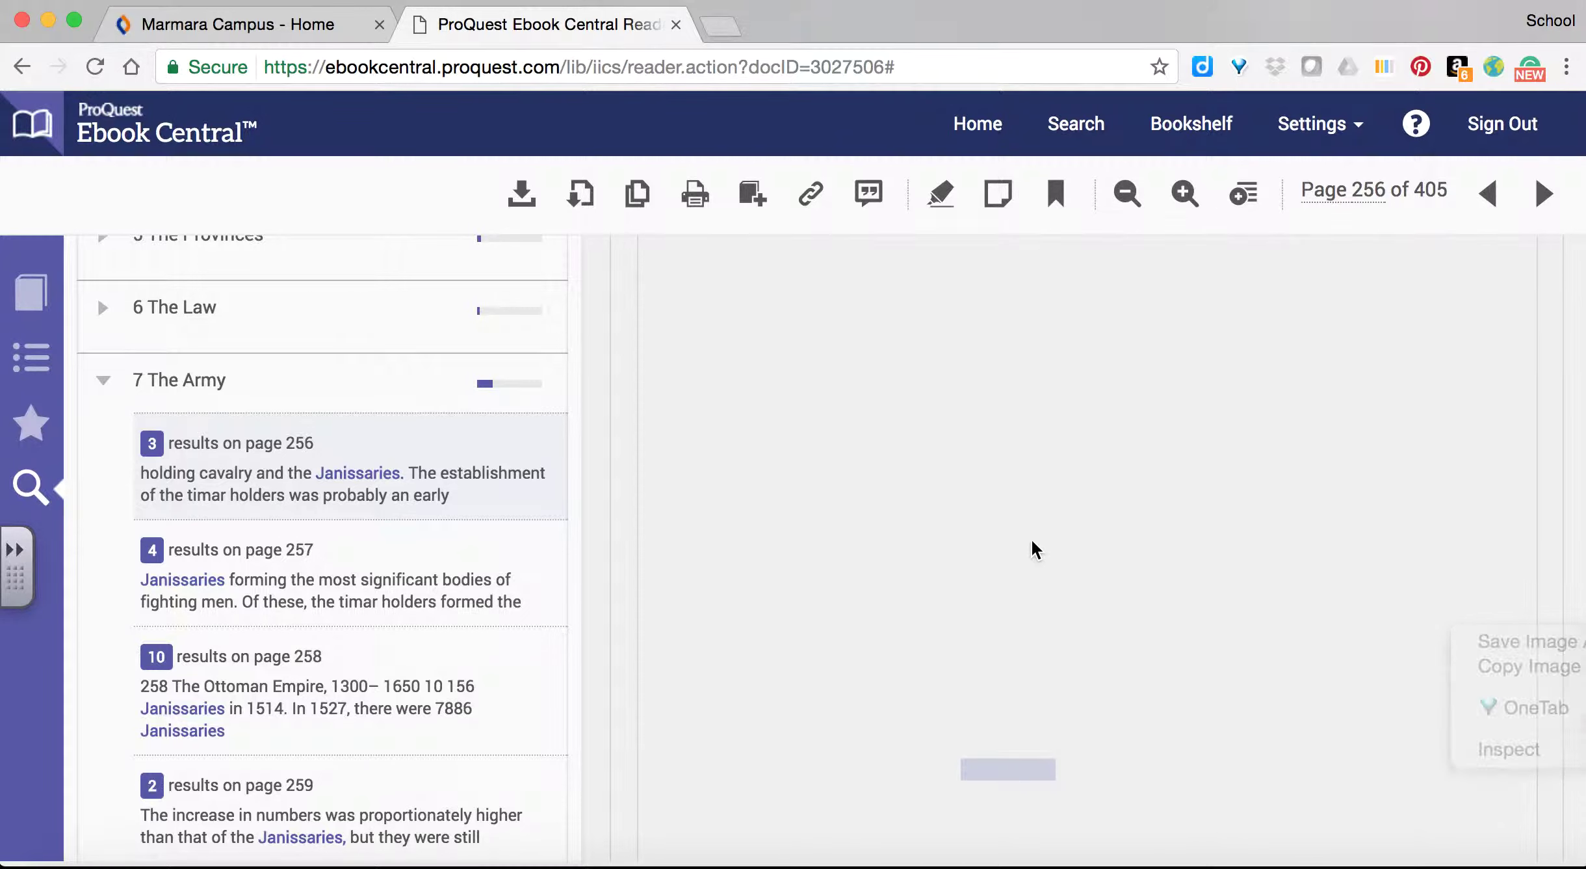
click(435, 456)
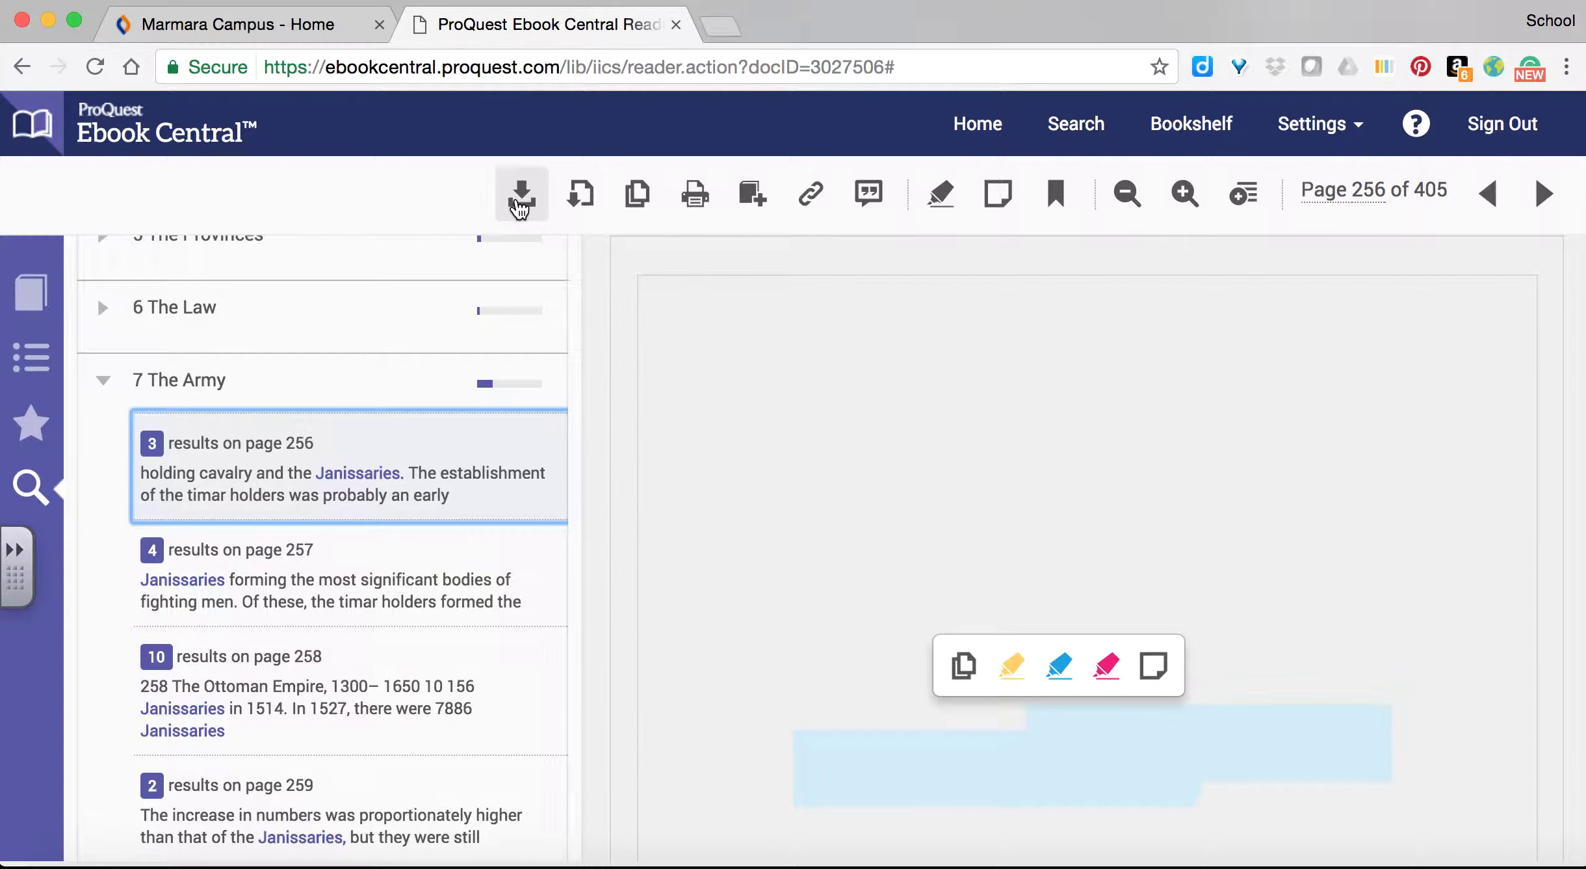
click(520, 208)
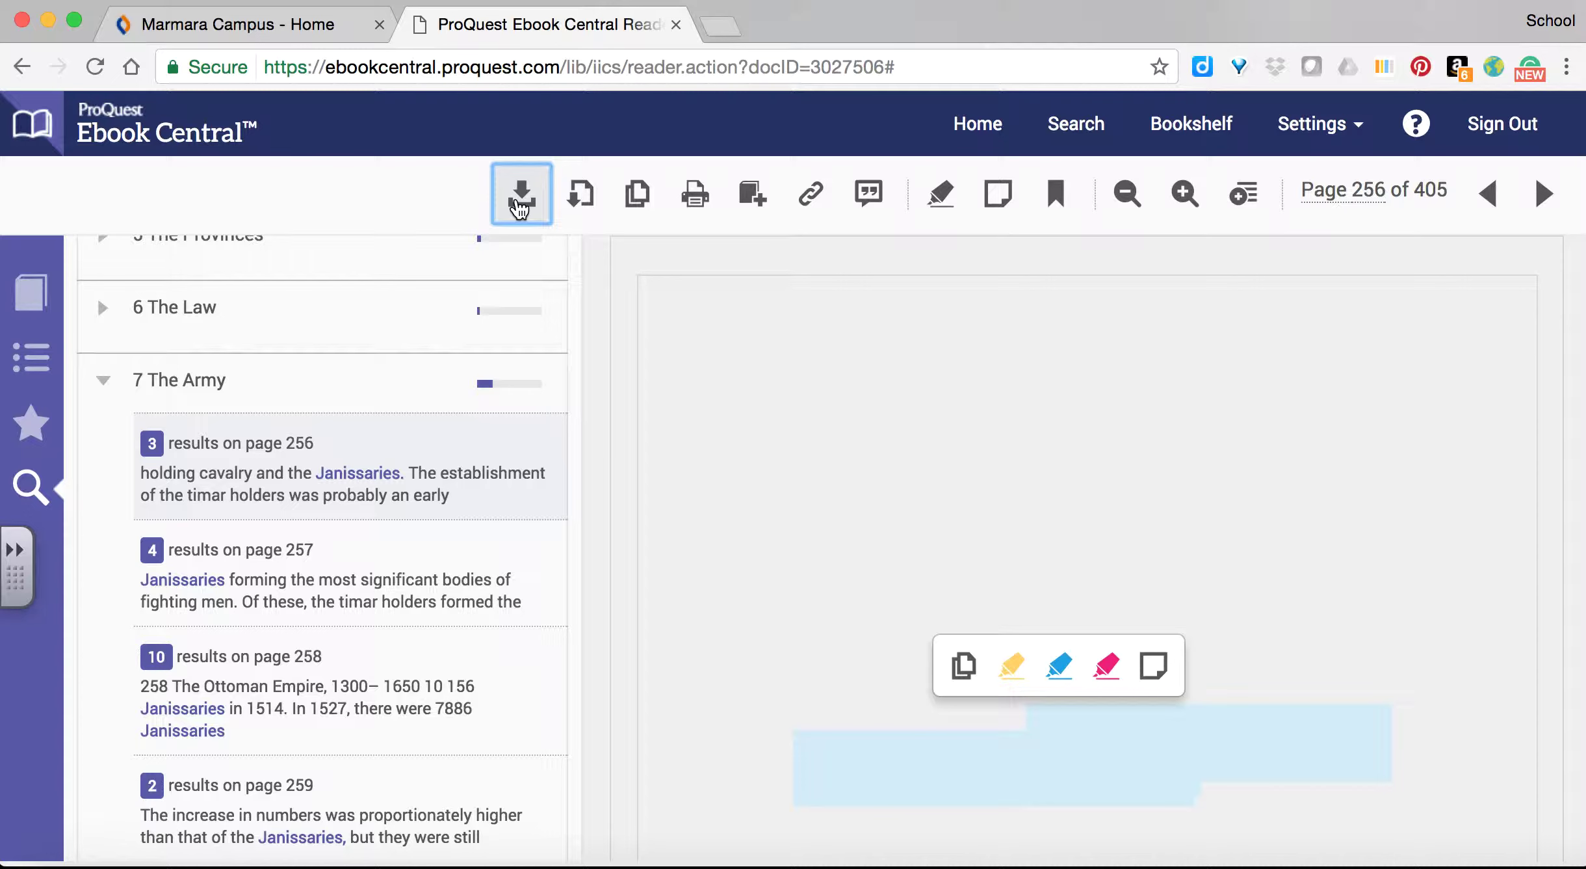
click(504, 467)
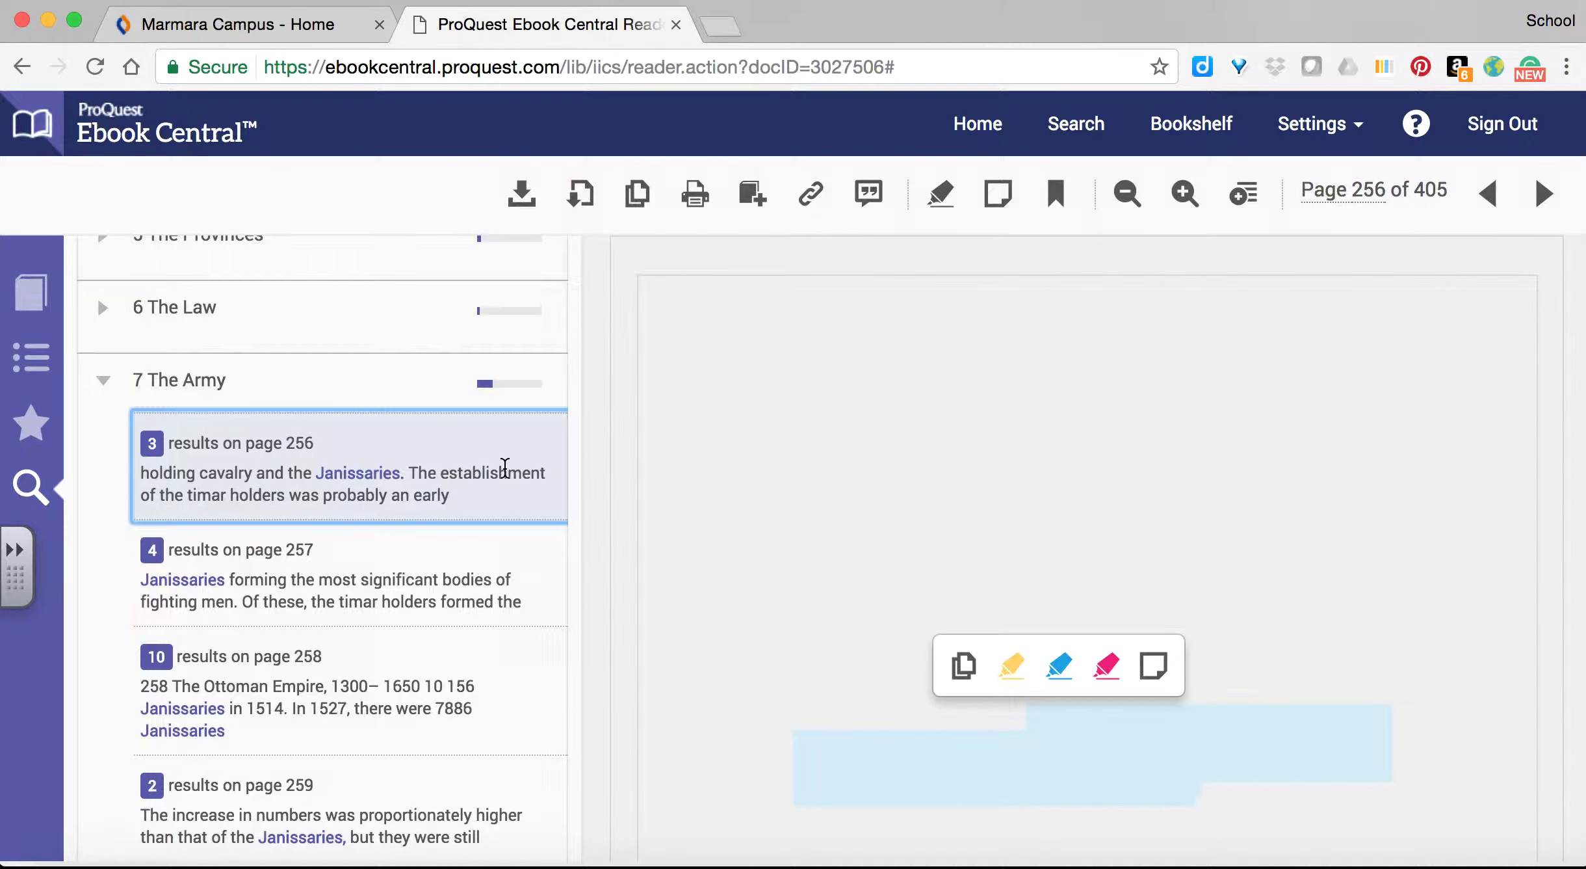
Reload the stalled reader, which ends in a site-can't-be-reached timeout
click(95, 67)
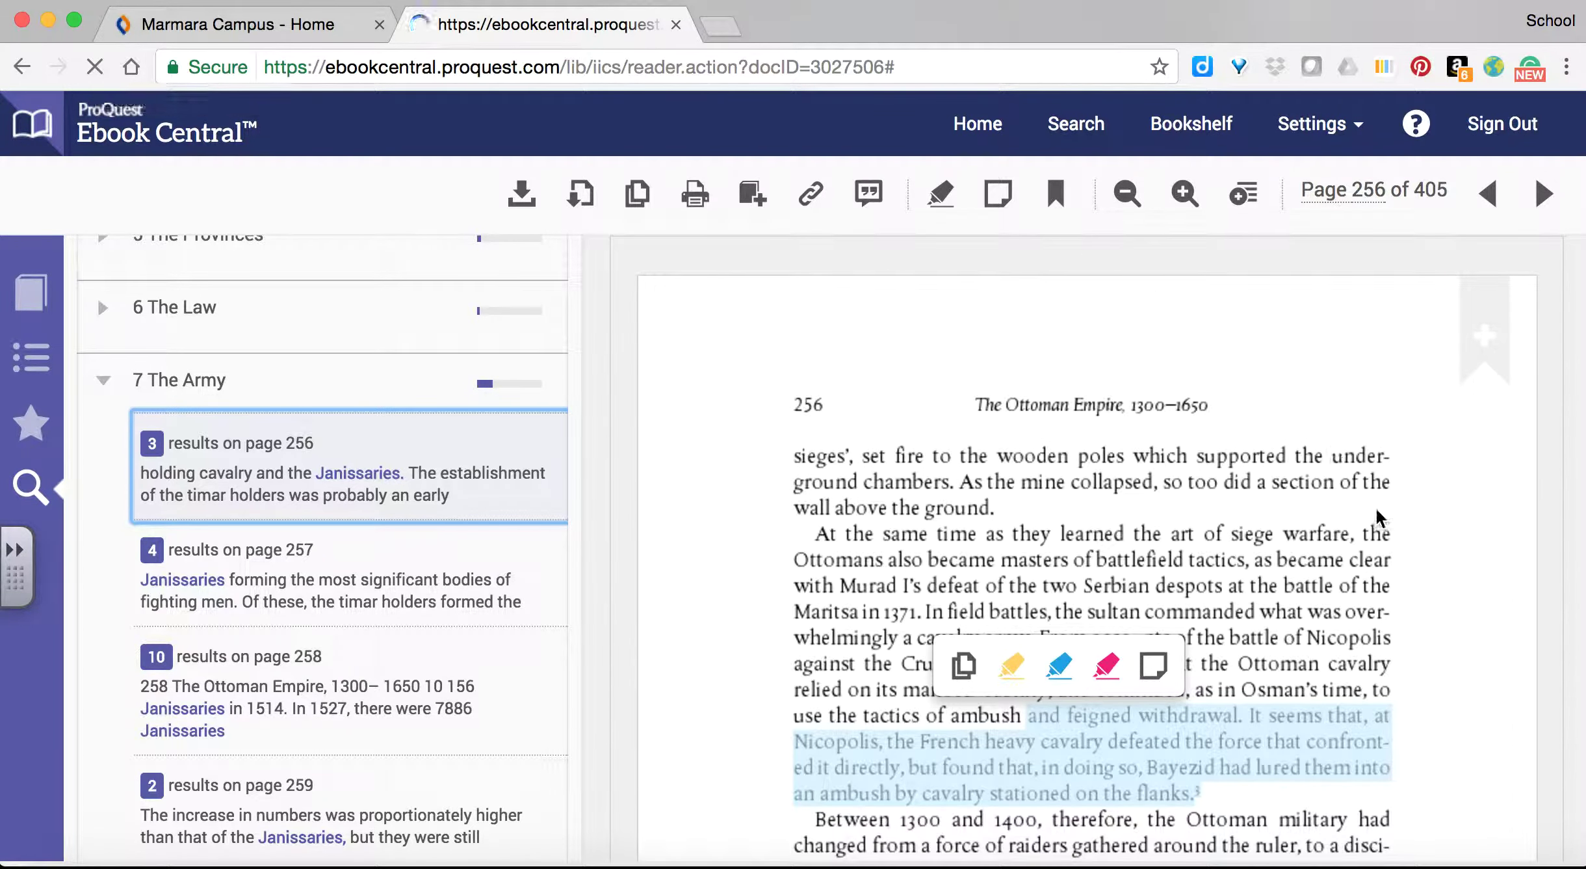
click(1412, 517)
scroll(1491, 638, down, 5)
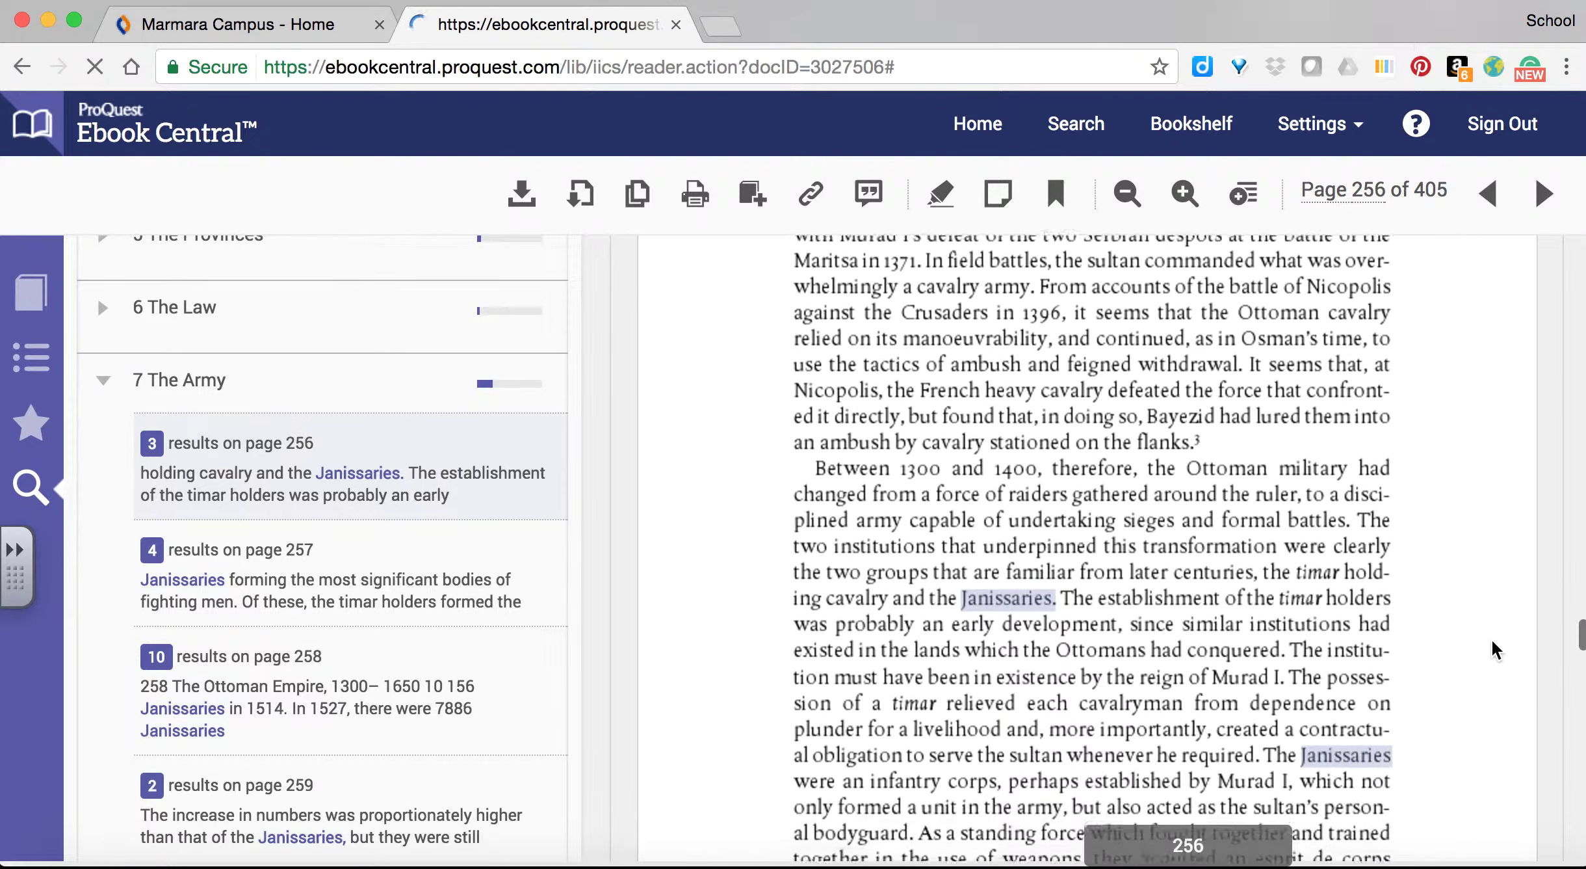
scroll(1490, 639, down, 3)
scroll(1491, 639, down, 2)
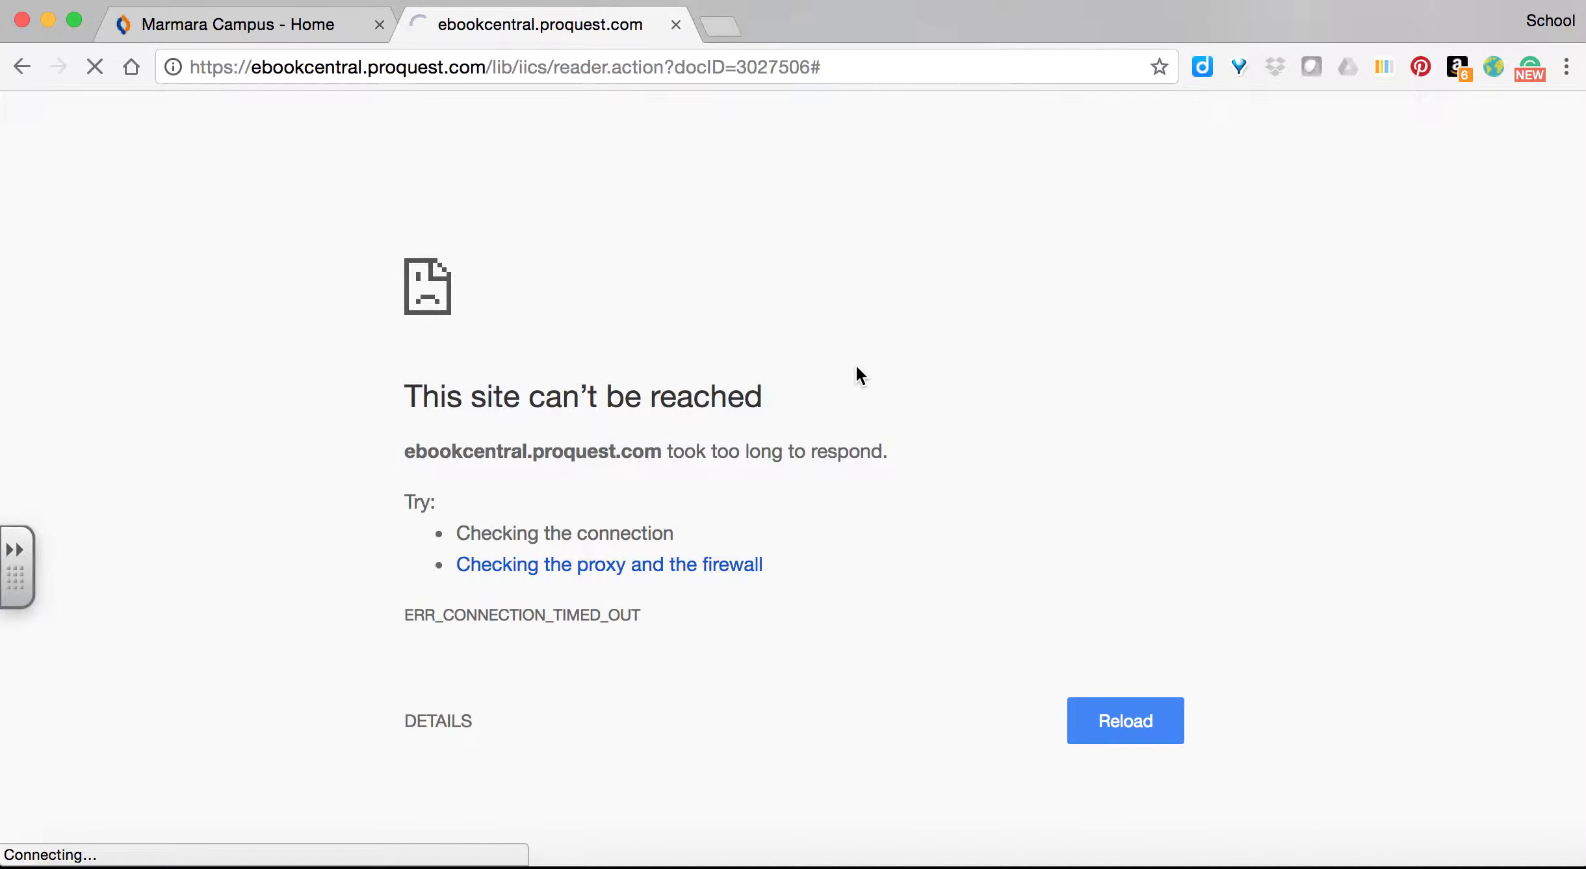
Stop the timed-out load and reload to restore the 'Ottoman Empire, 1300-1650' reader
click(19, 67)
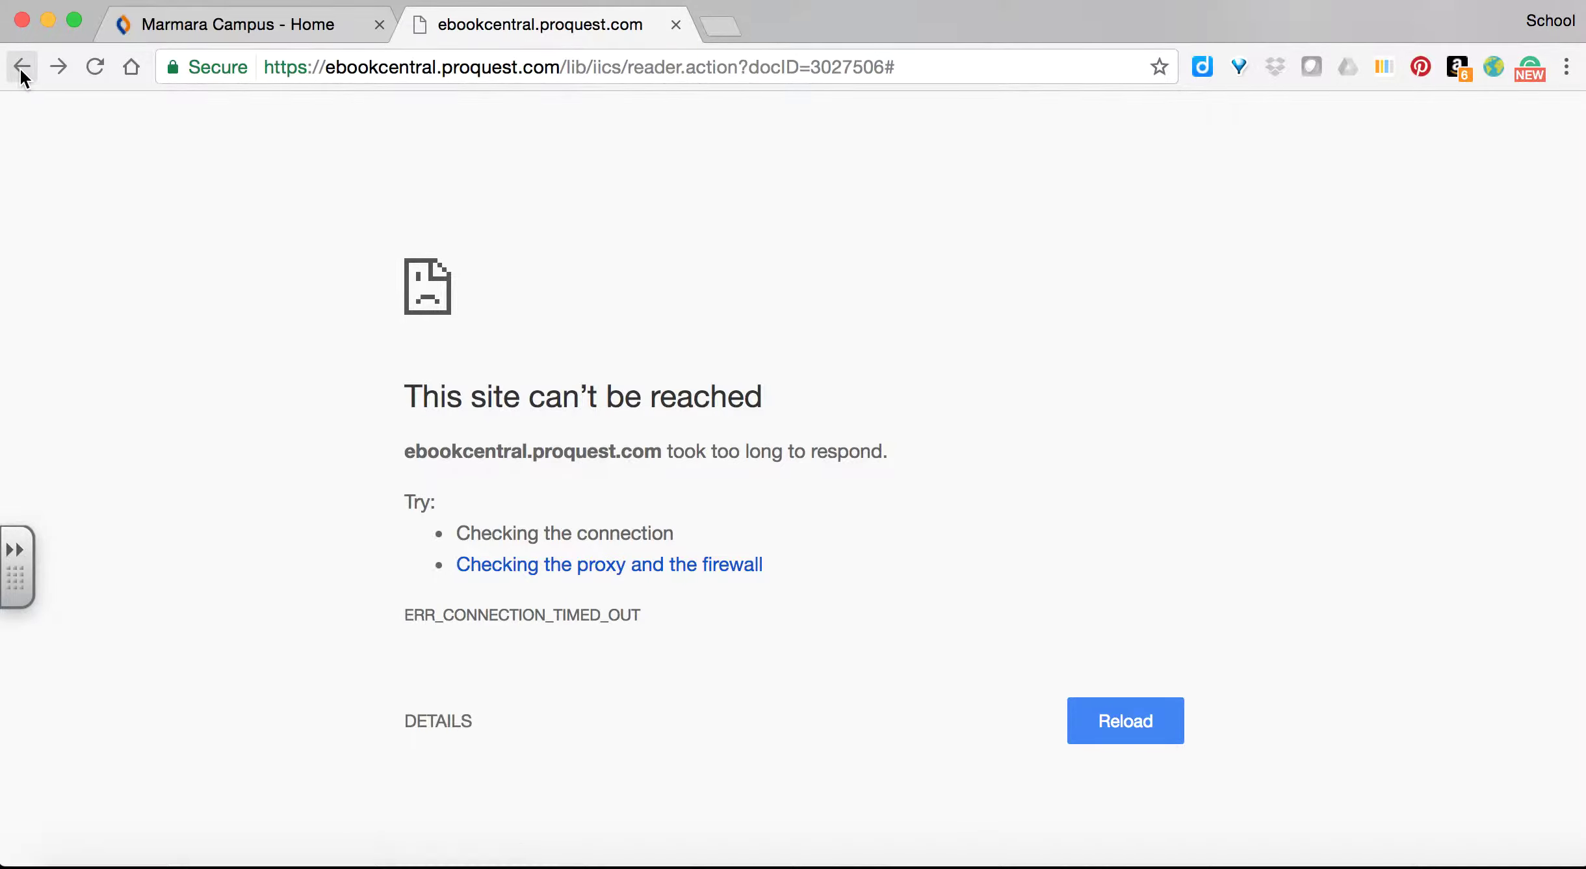
click(1156, 731)
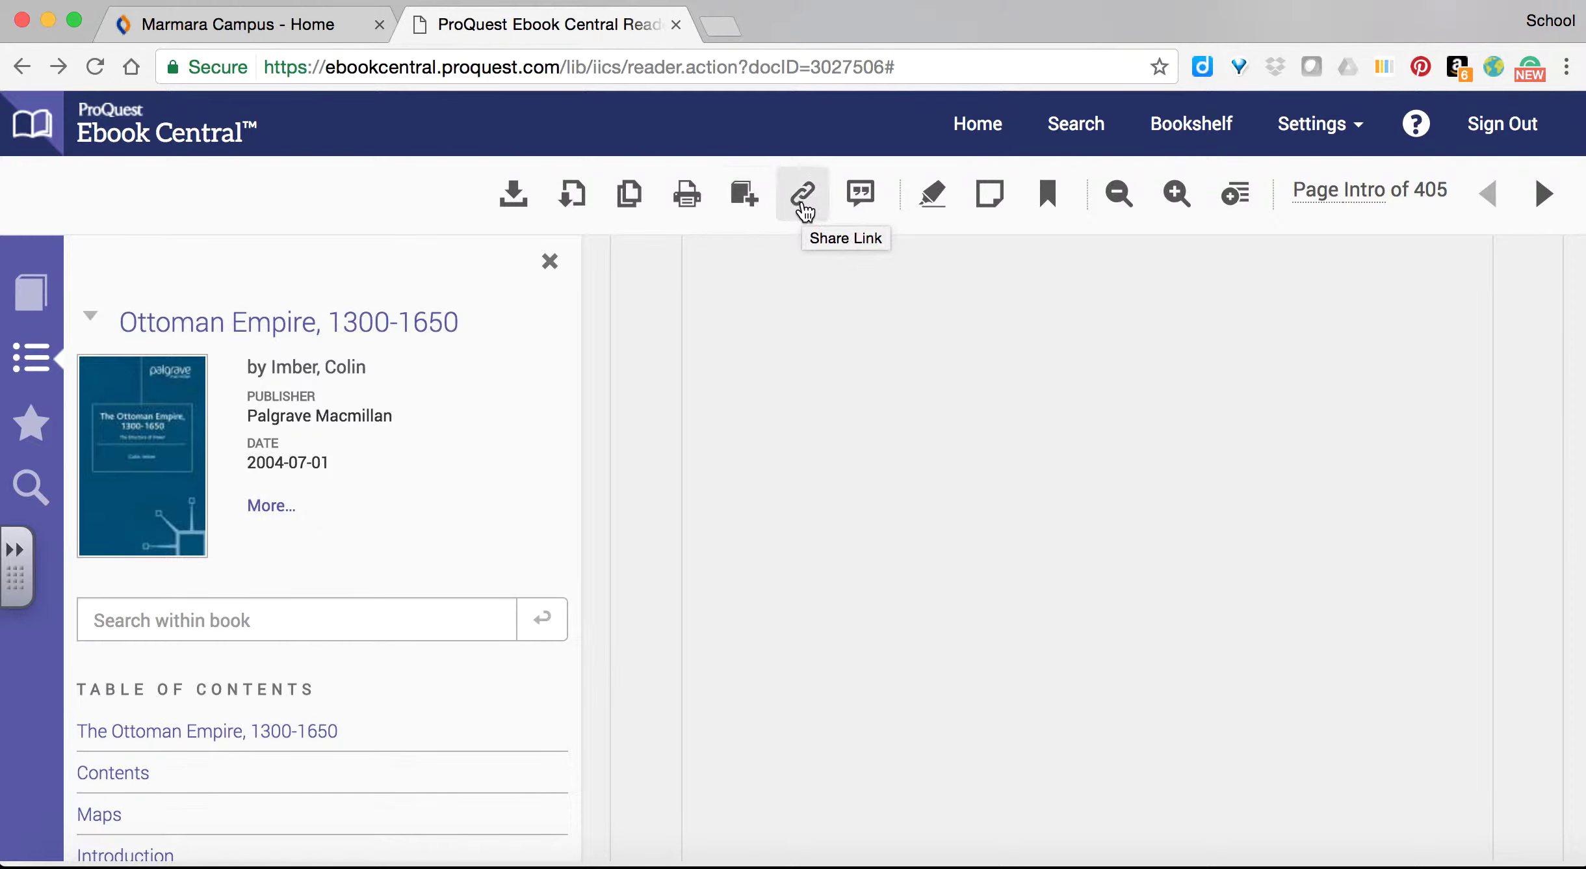
click(863, 207)
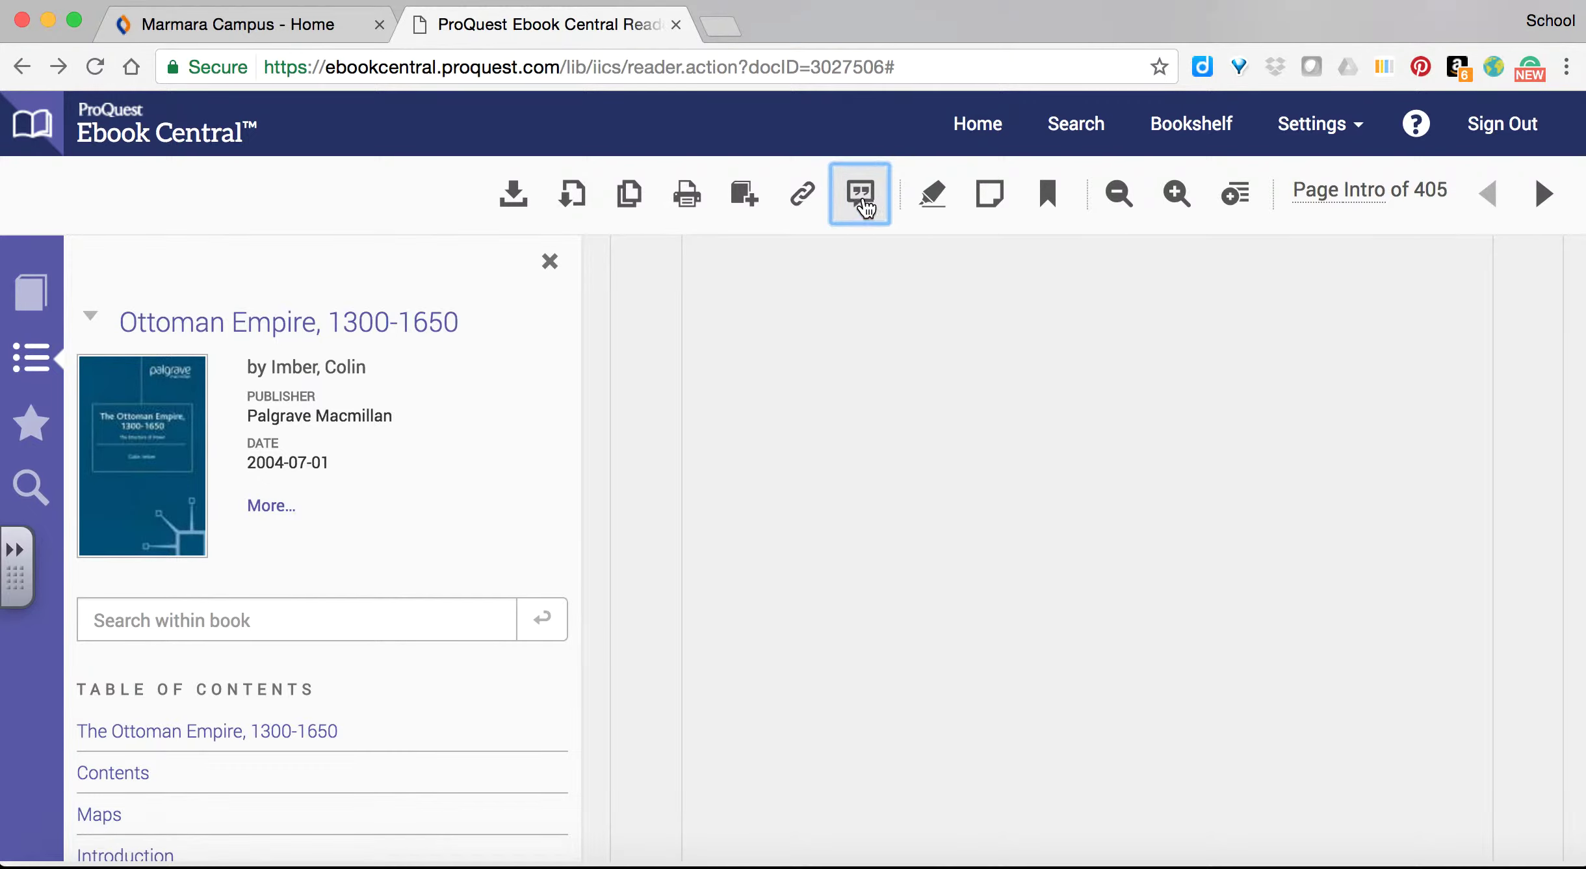
click(866, 207)
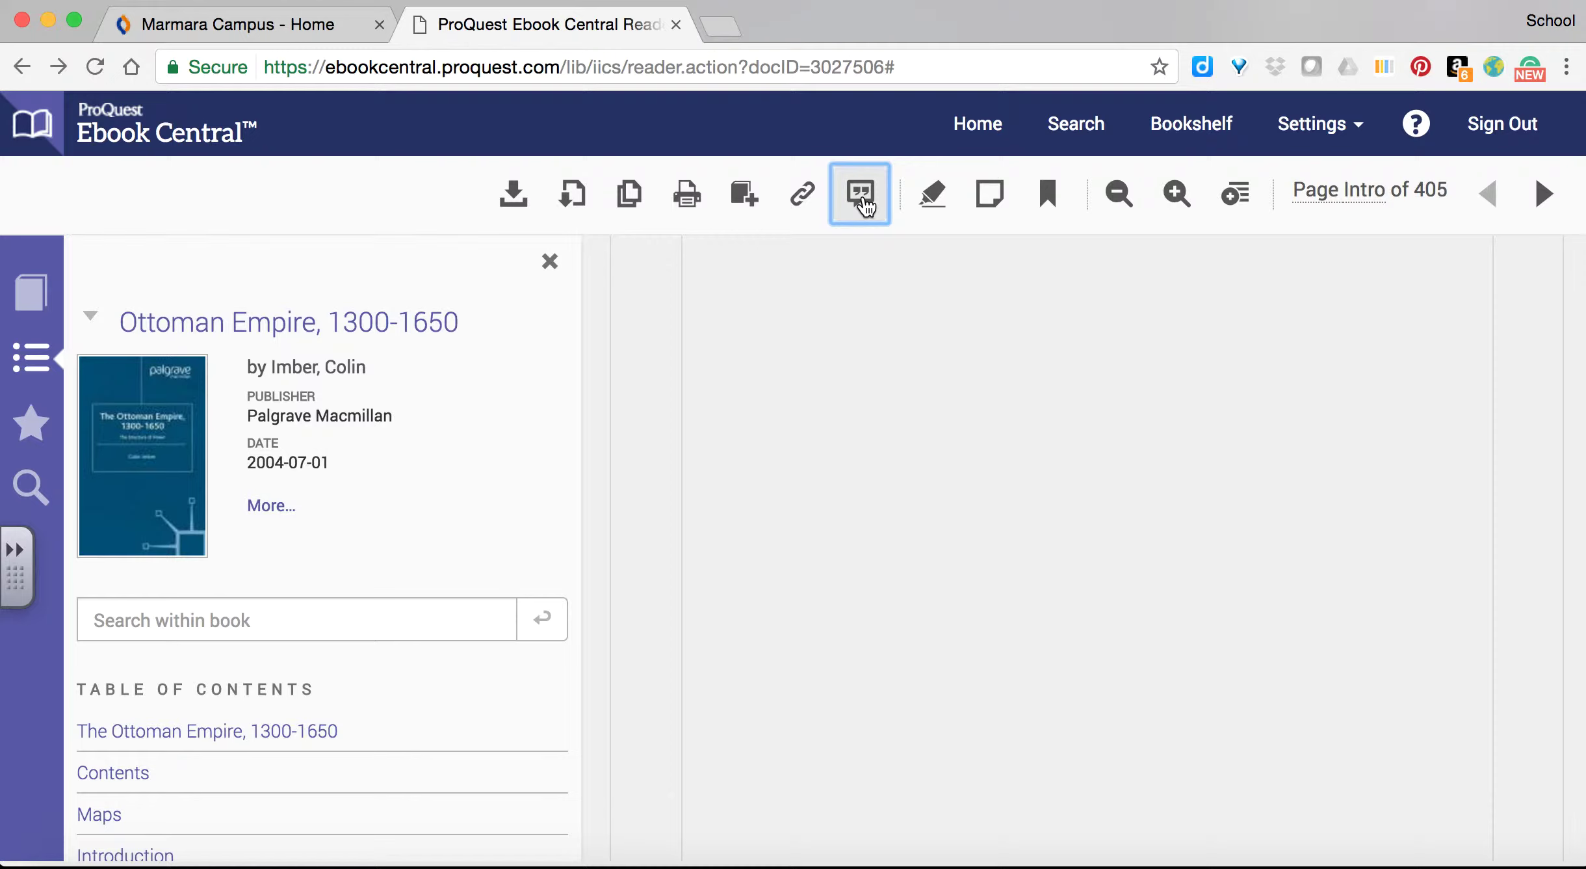